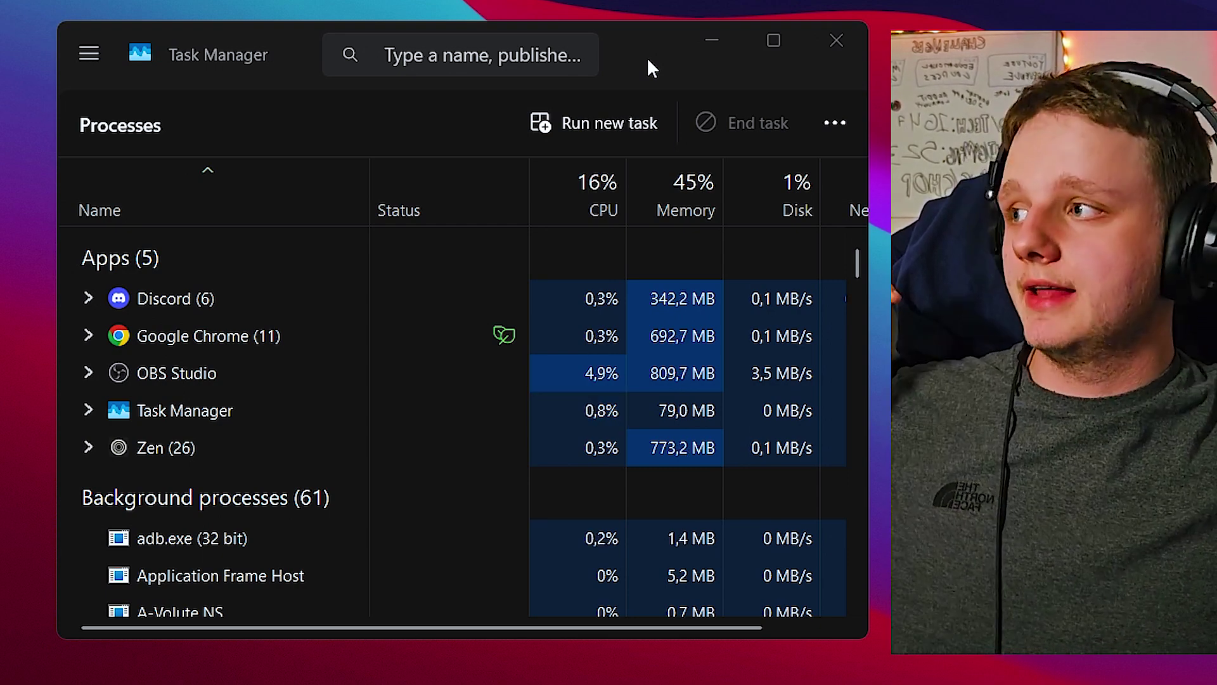
Compare CPU and memory use of the Discord, Chrome, Task Manager and Zen processes
click(285, 283)
click(294, 341)
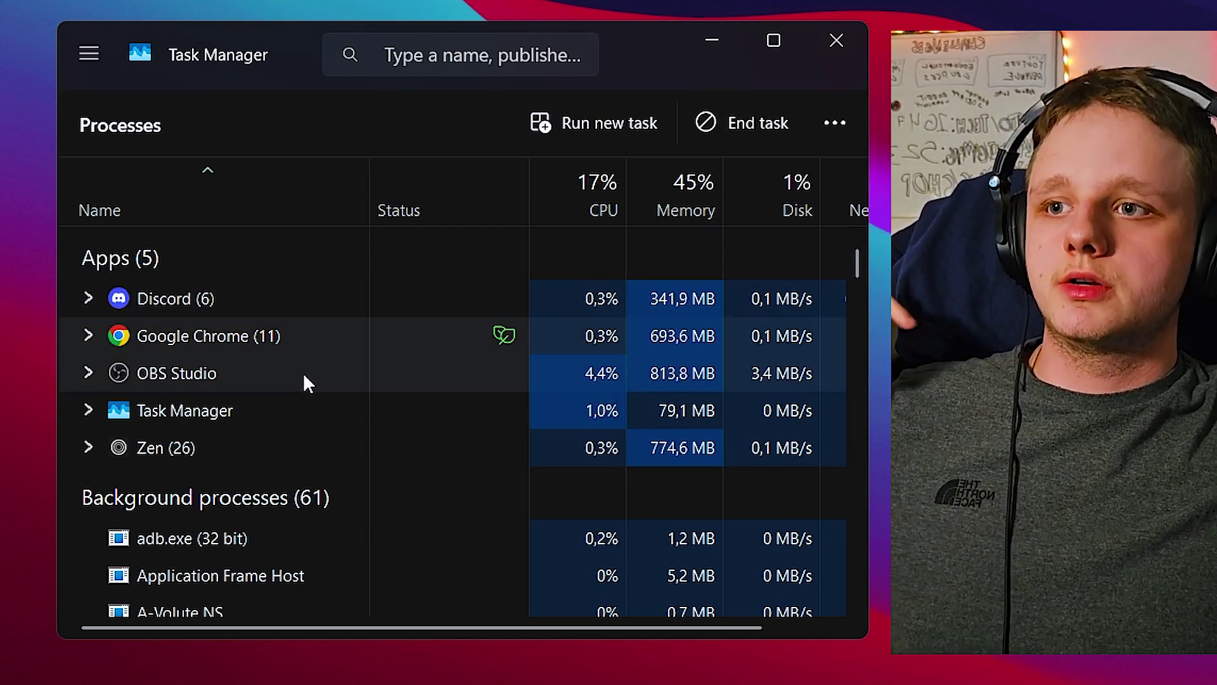
click(253, 414)
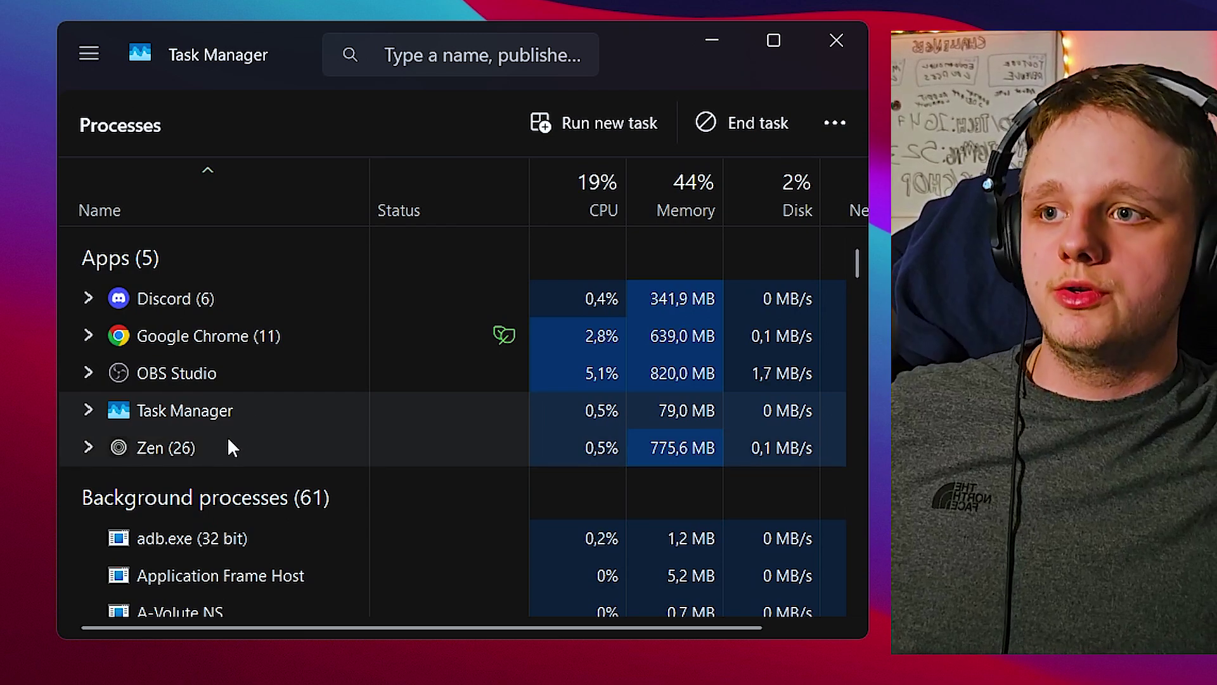
click(227, 440)
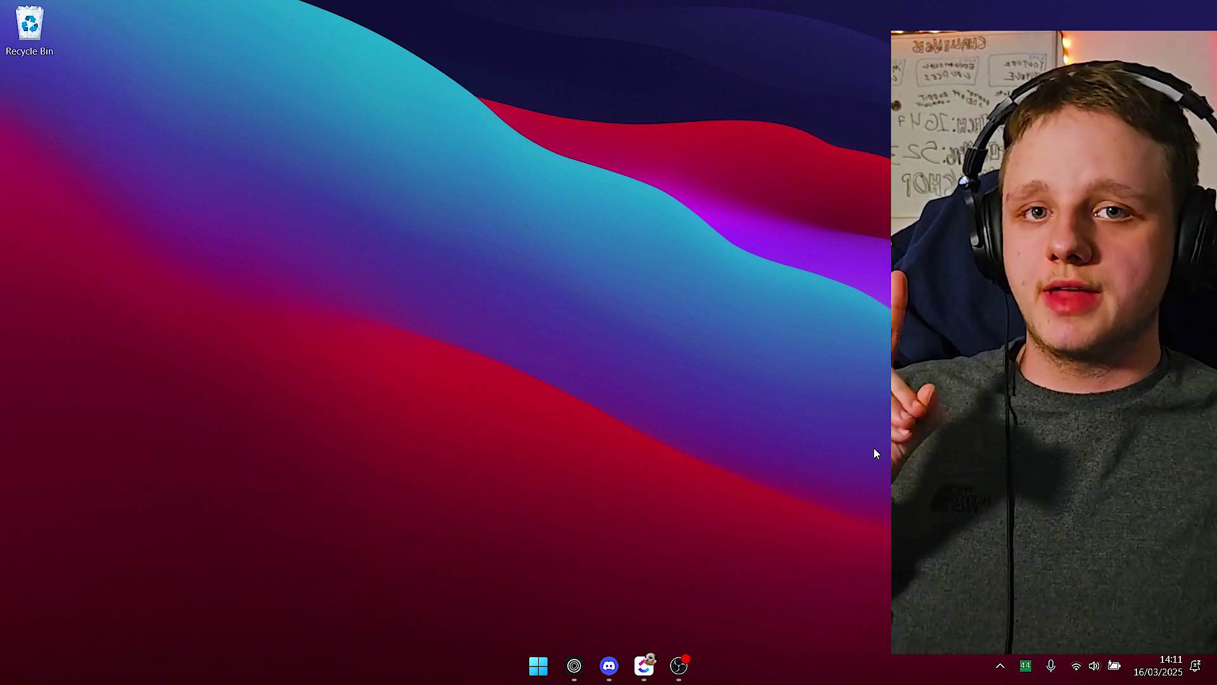
Open Task Manager from the Win+X menu on its Startup apps page
key(super+x)
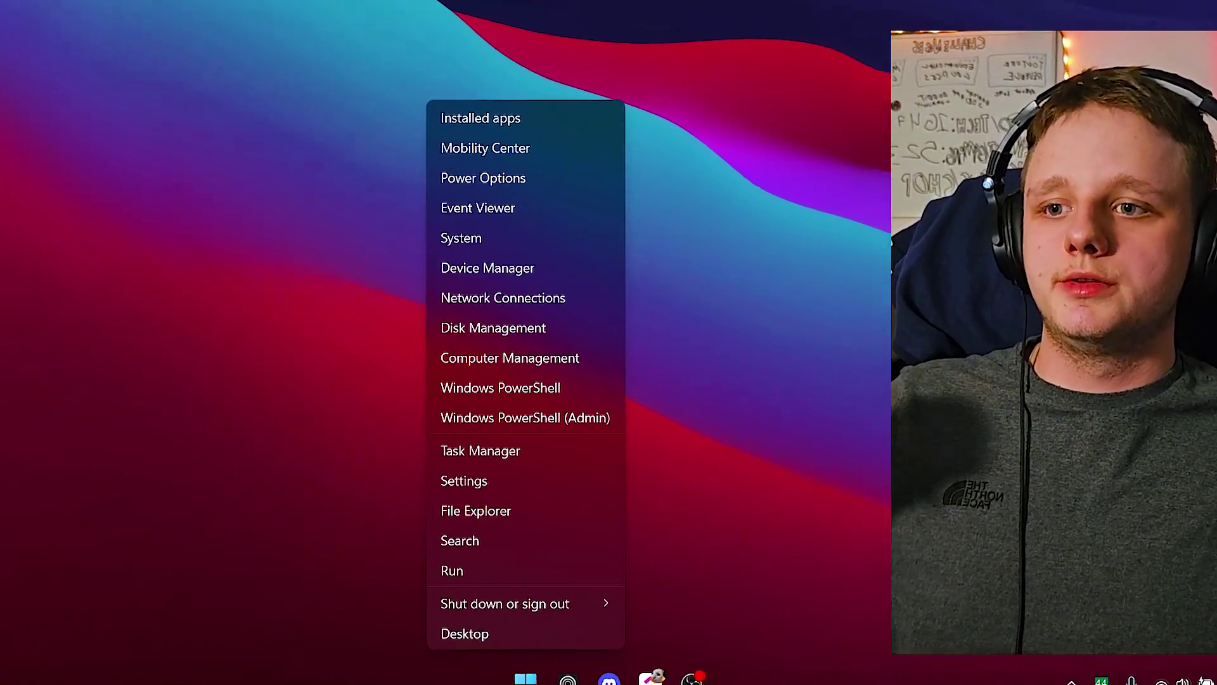
click(488, 413)
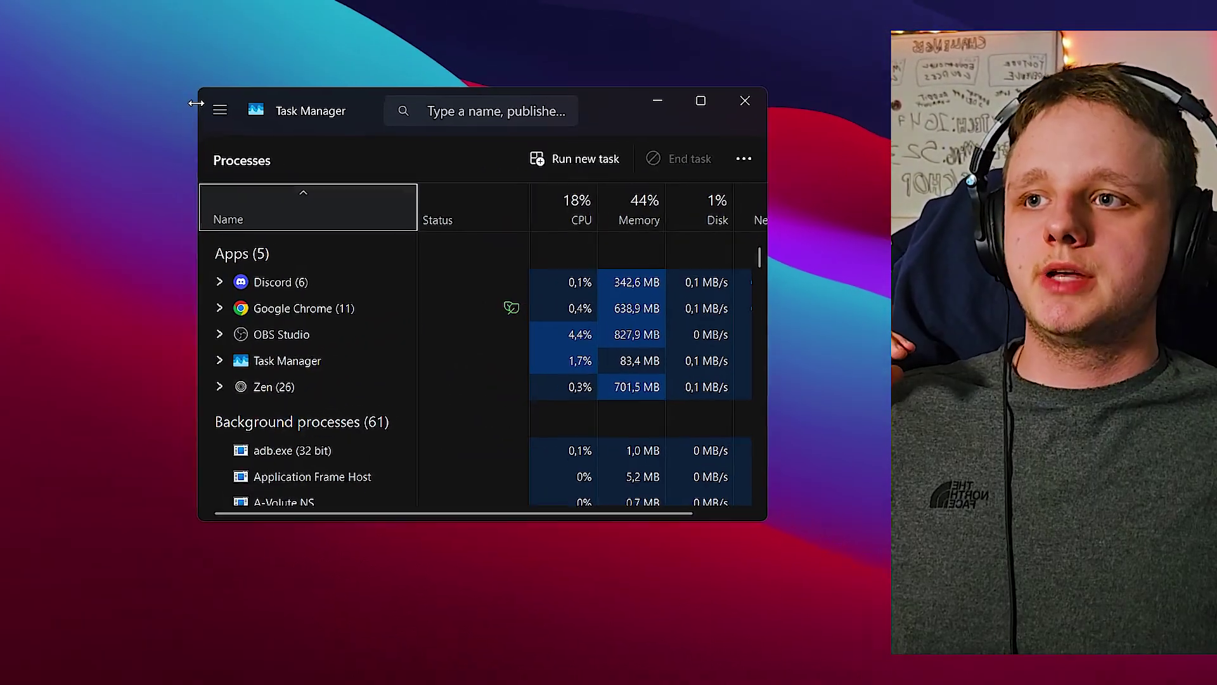
click(220, 109)
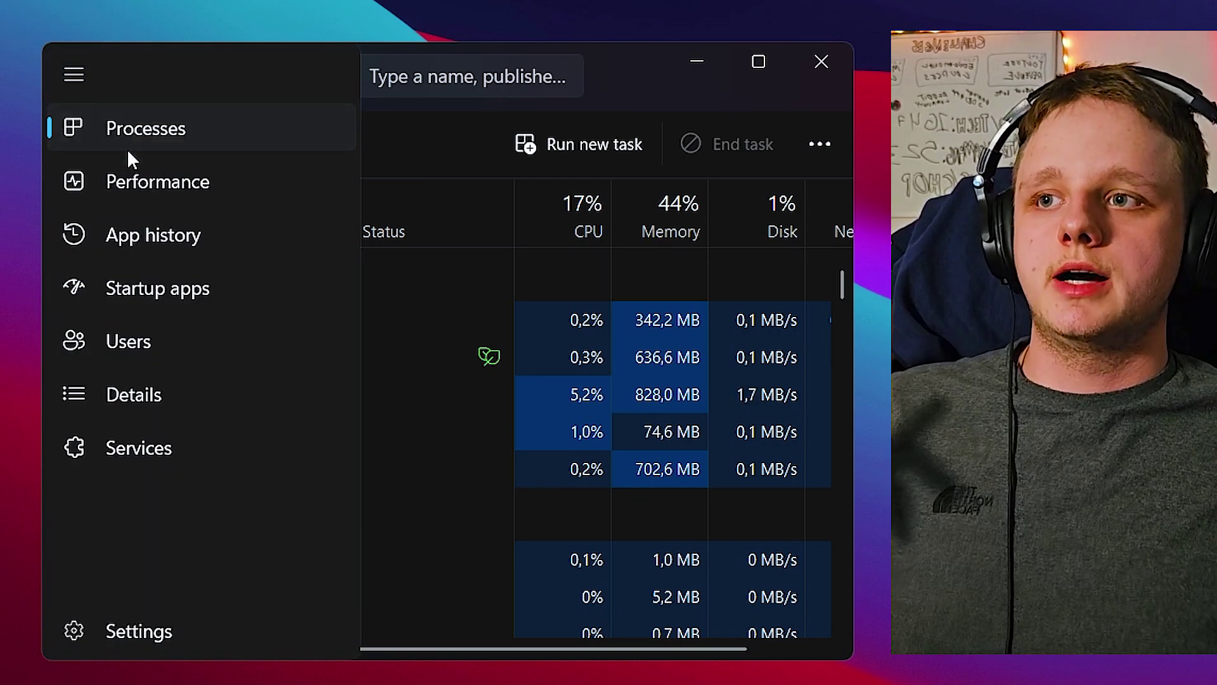
click(131, 296)
Sort the startup apps by Status and review which ones are enabled, such as memreduct.exe and ShareX.exe
click(533, 314)
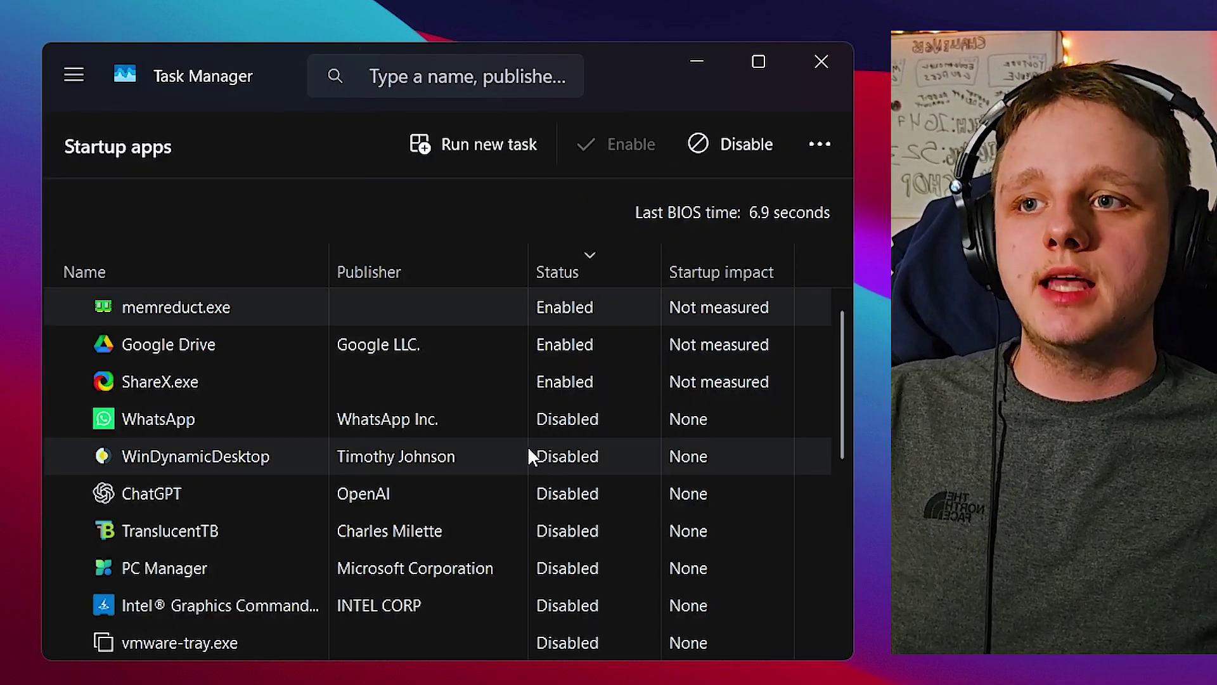
click(587, 266)
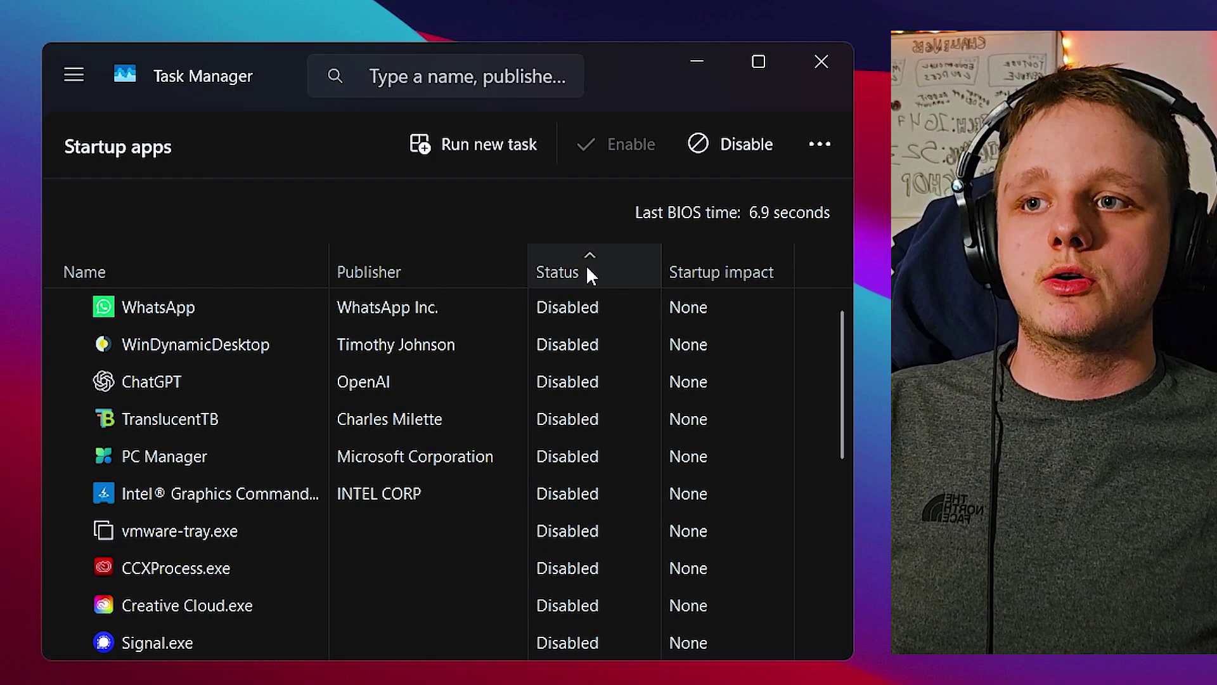
click(587, 266)
click(495, 390)
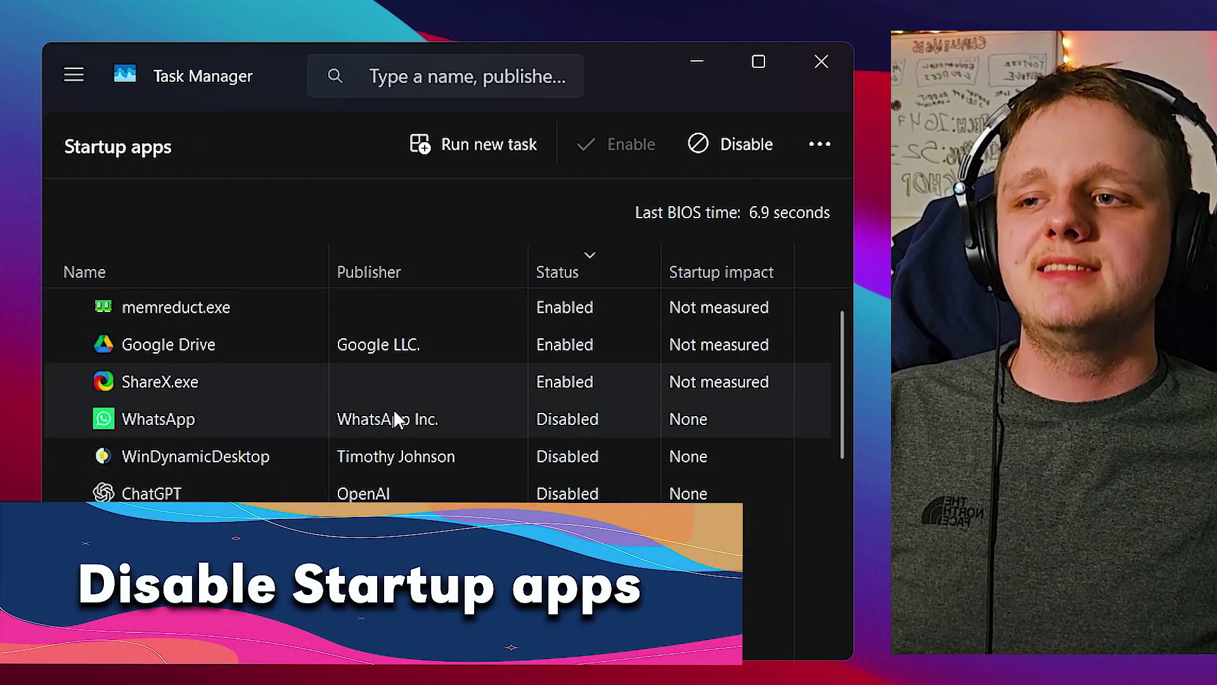
scroll(460, 457, down, 5)
scroll(451, 491, up, 4)
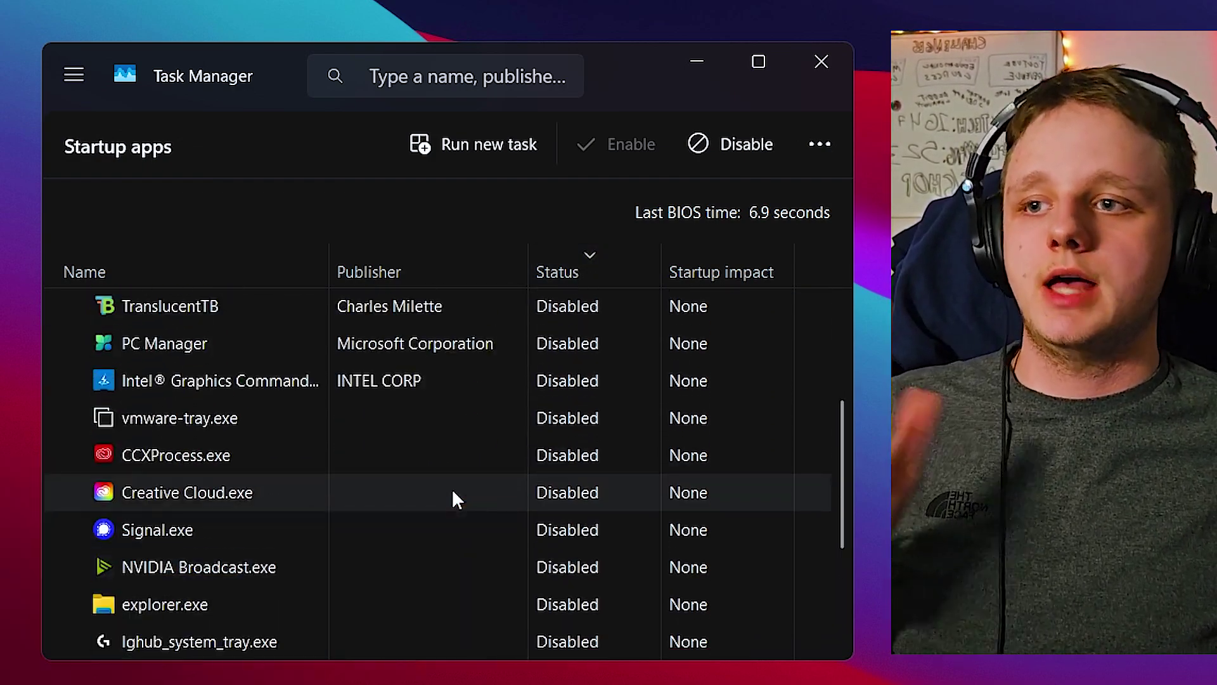
scroll(452, 492, up, 3)
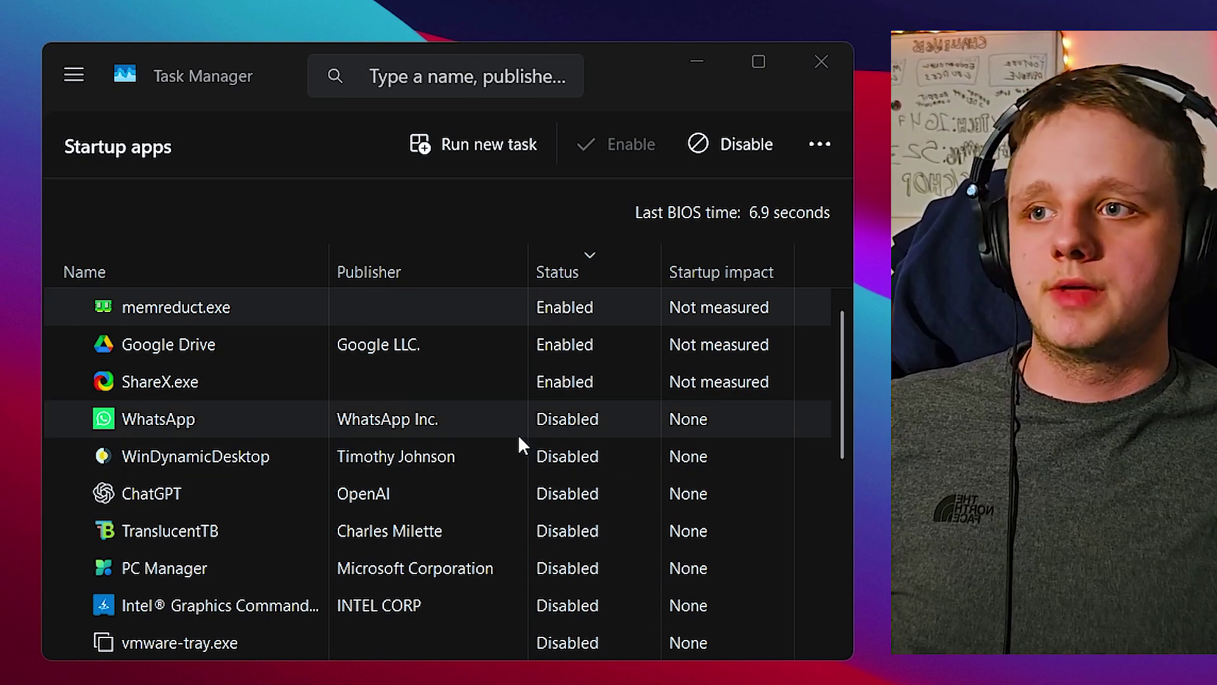
Close Task Manager
click(821, 61)
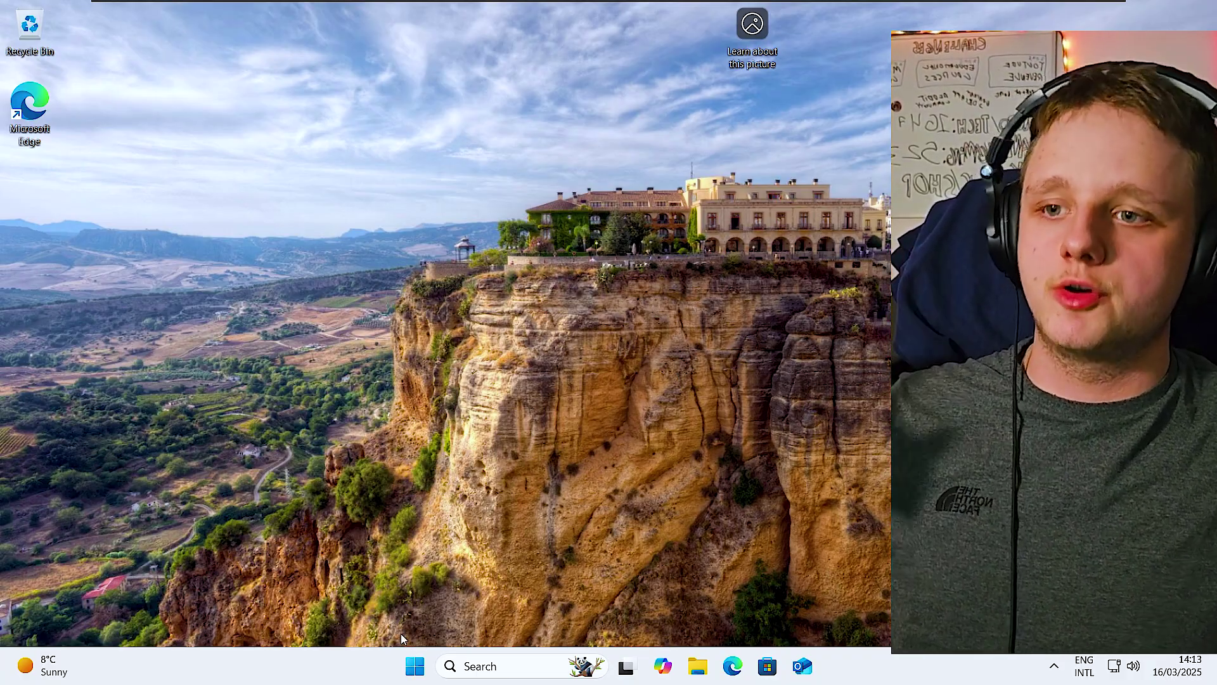
Open the Apps > Startup page in Windows Settings
click(416, 666)
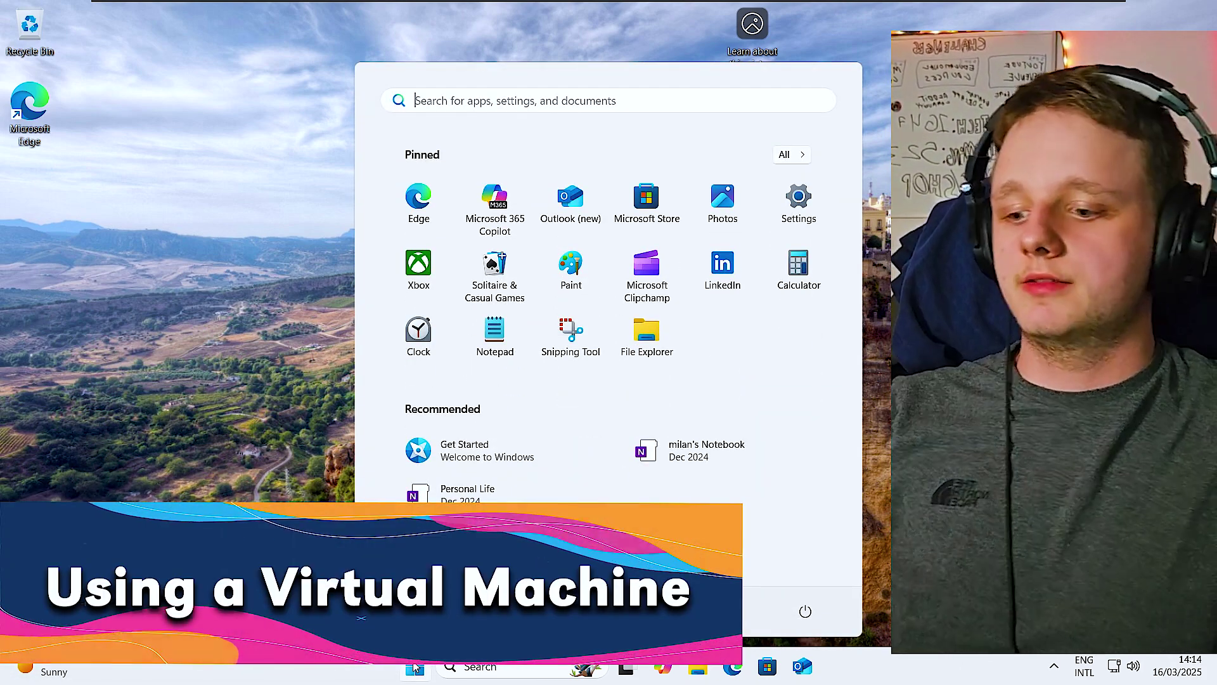
text(background)
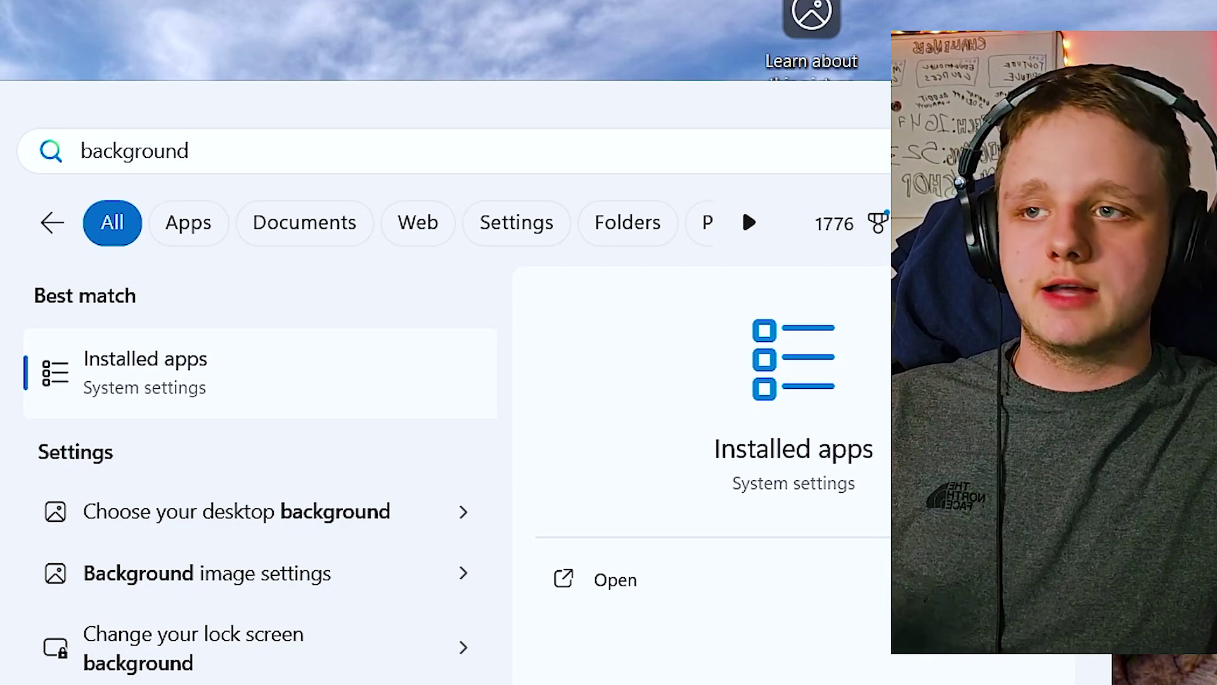
click(440, 669)
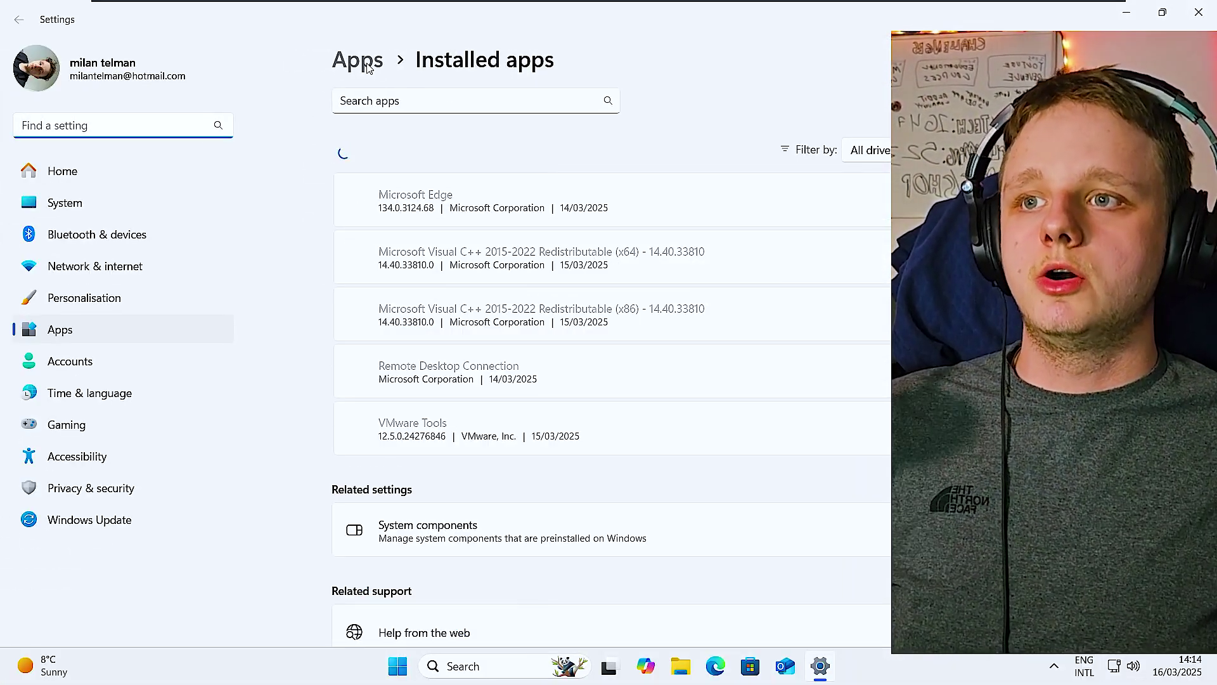
click(368, 63)
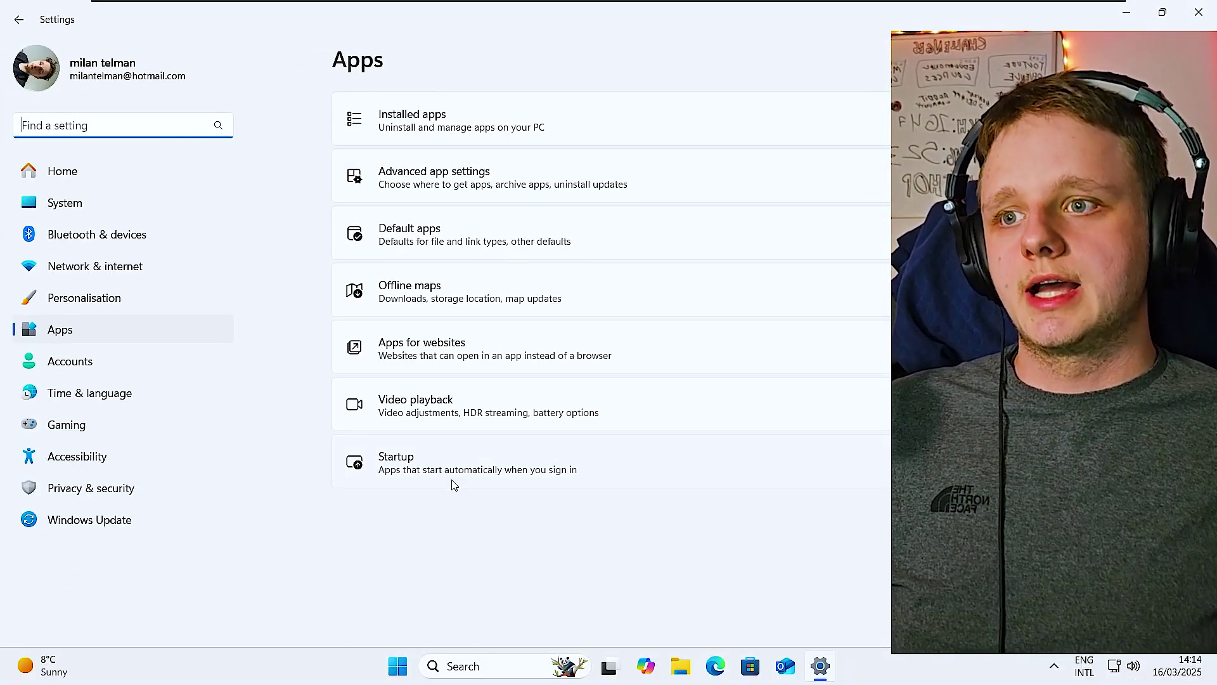
click(454, 485)
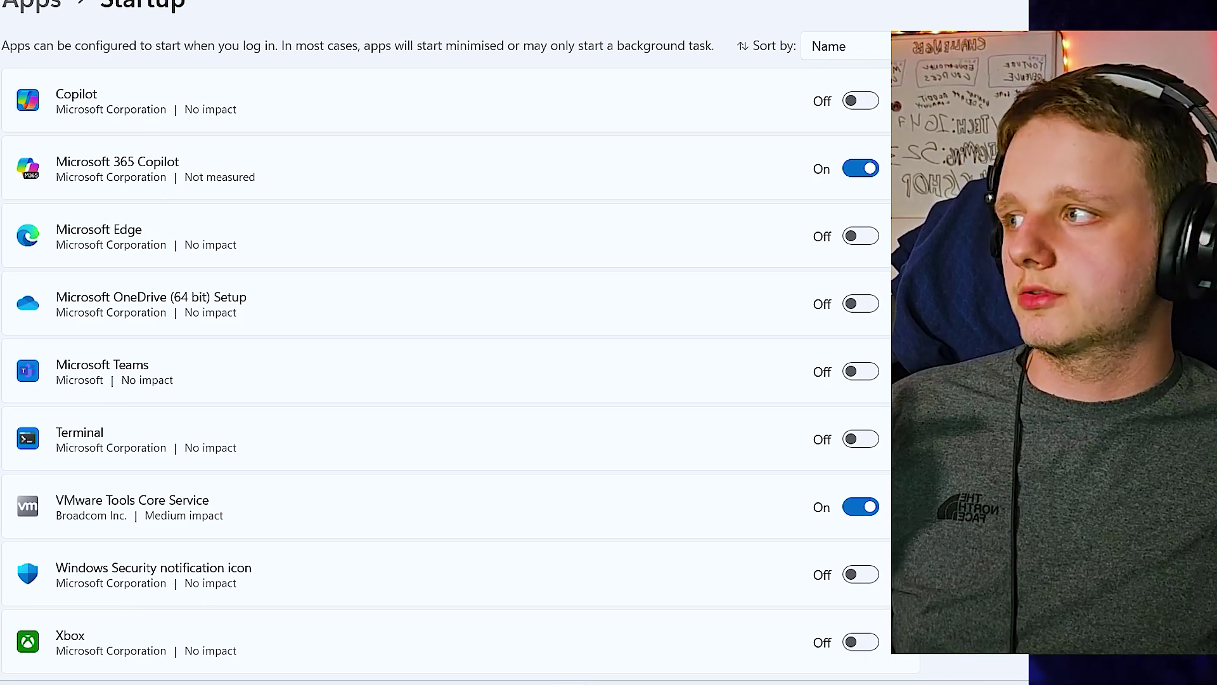
Switch the Microsoft 365 Copilot and VMware Tools Core Service startup toggles to Off
click(864, 170)
click(864, 506)
scroll(863, 506, down, 2)
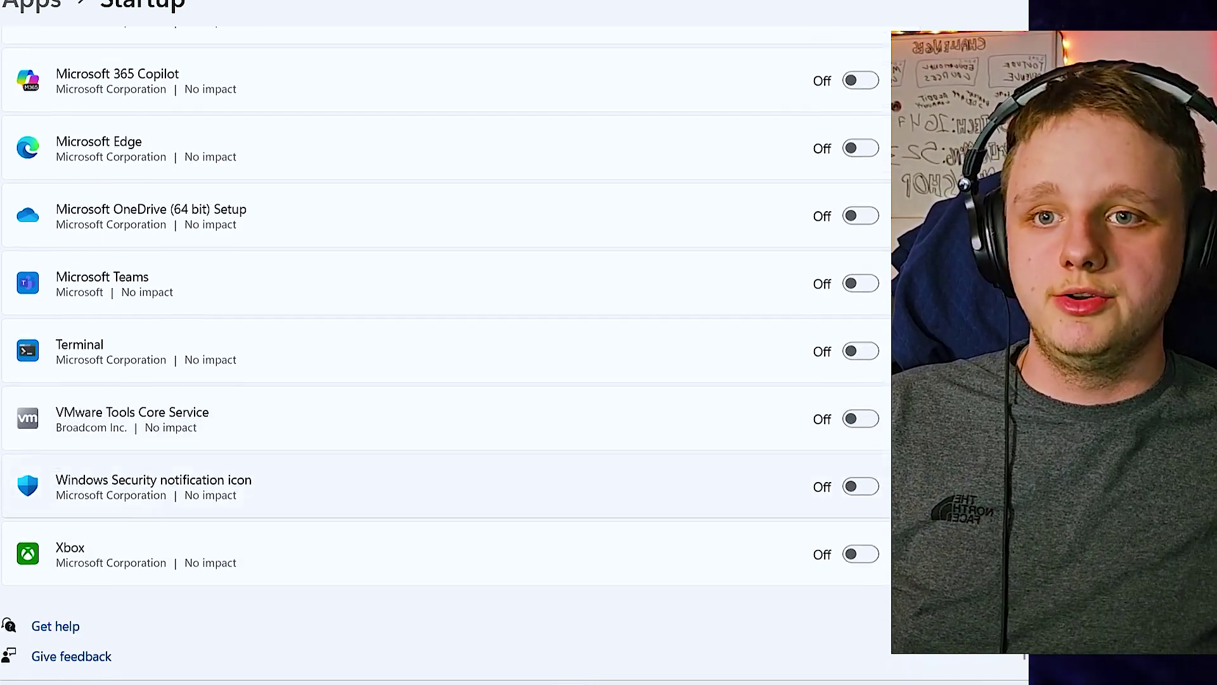
scroll(539, 370, up, 2)
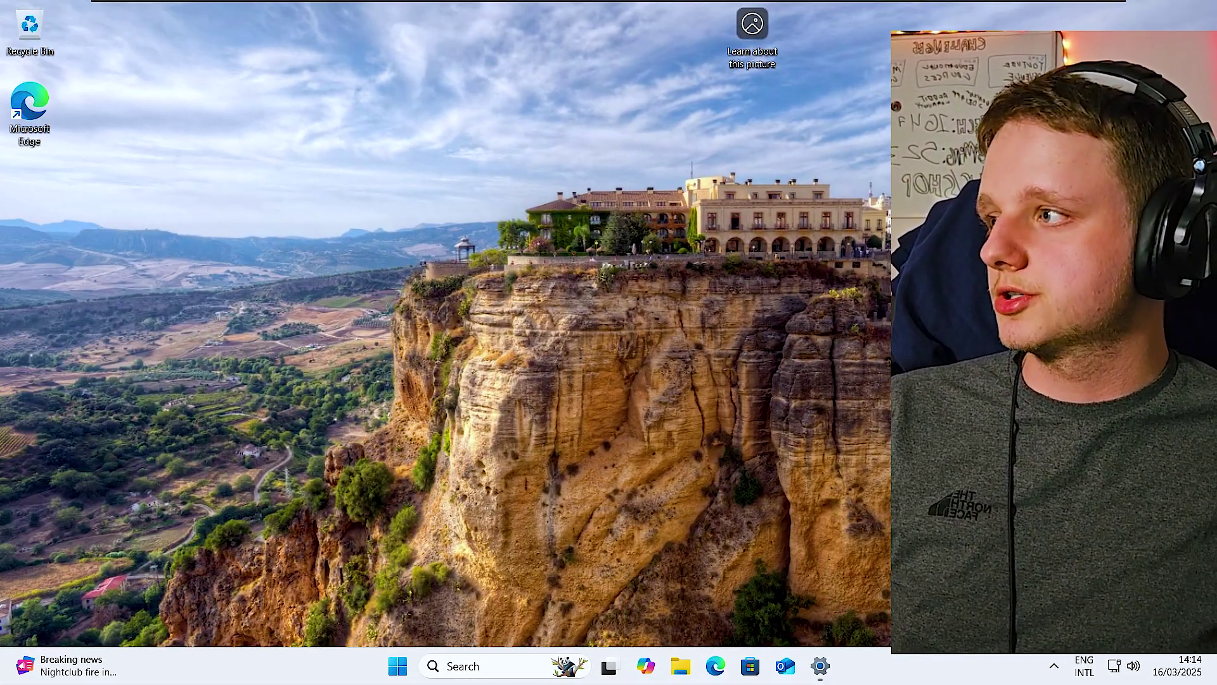
Open Task Manager with Ctrl+Shift+Esc and move it toward the screen centre
key(ctrl+shift+Escape)
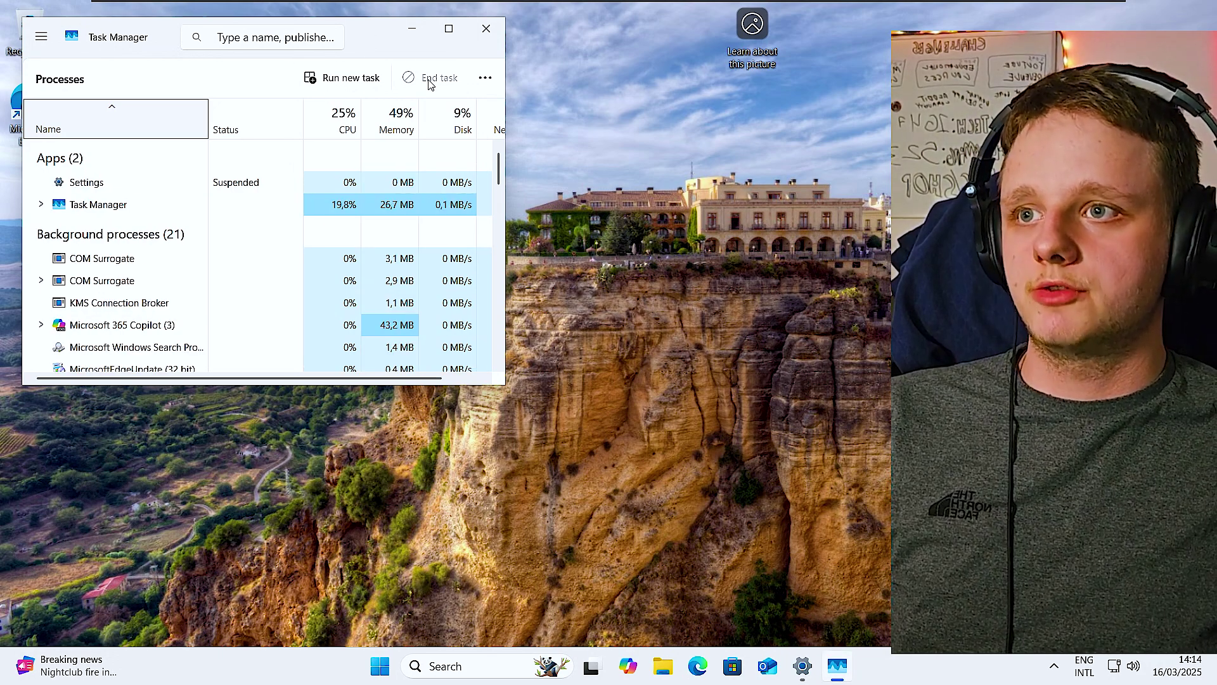
drag(392, 49, 519, 154)
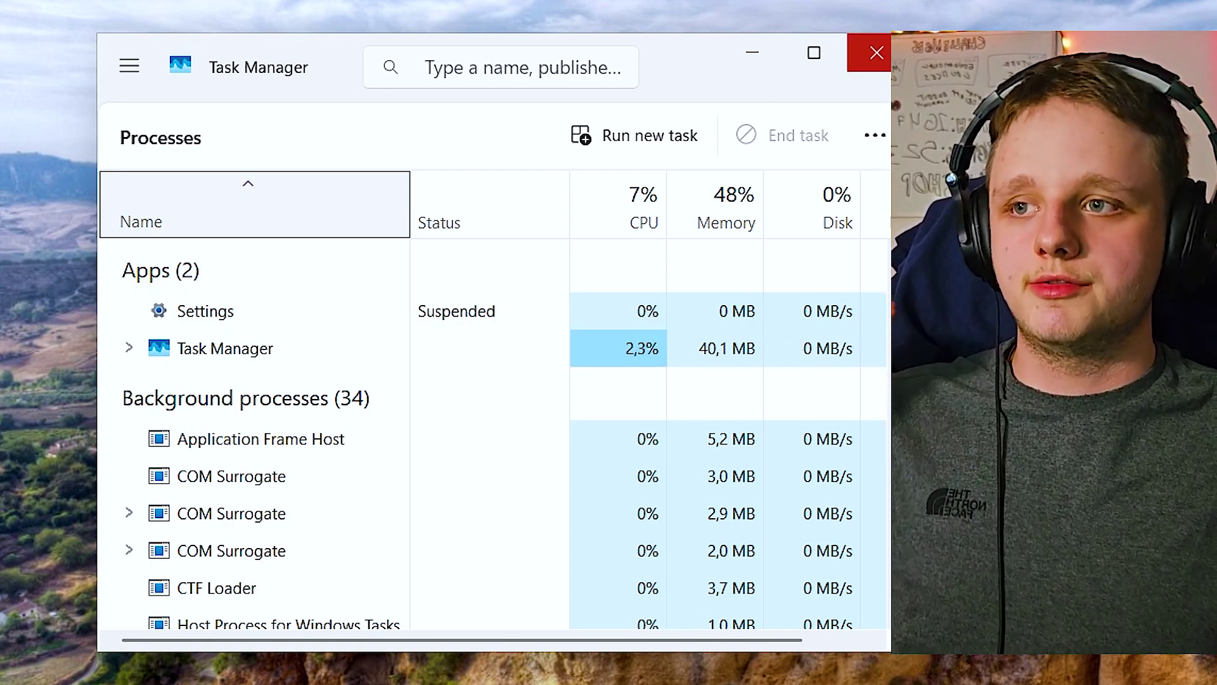
Close Task Manager, open Power Options via a 'power plan' search, and show the additional plans
click(877, 53)
key(super)
text(pow)
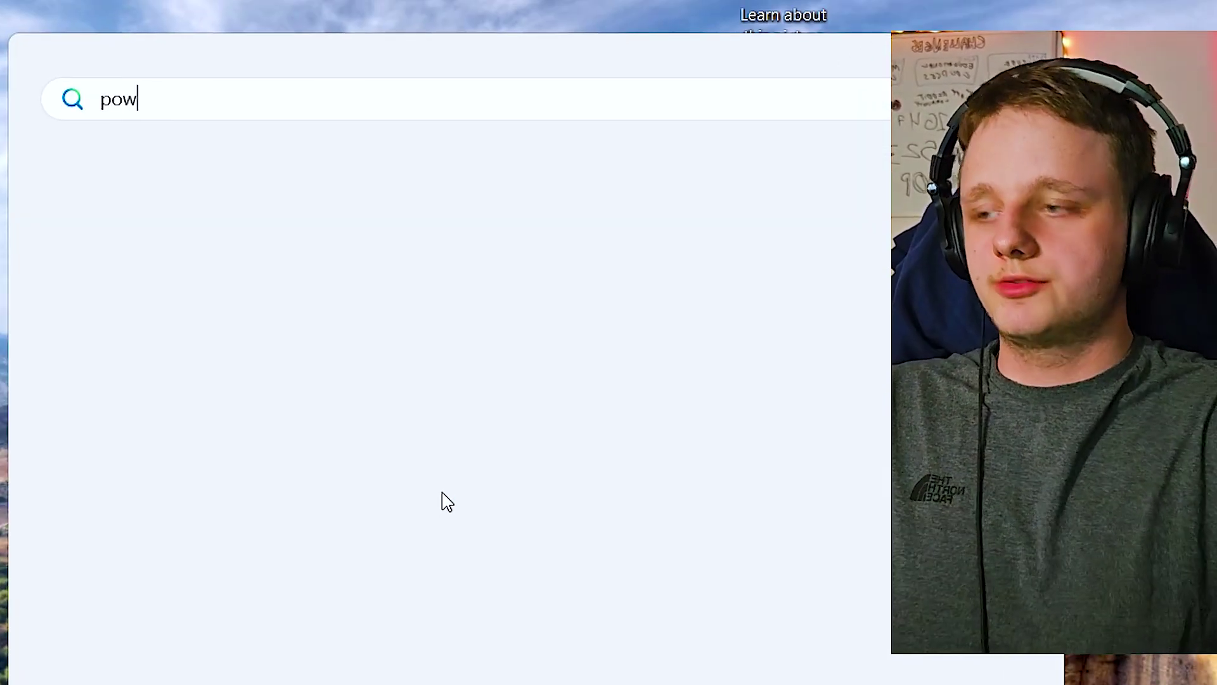
text(er plan)
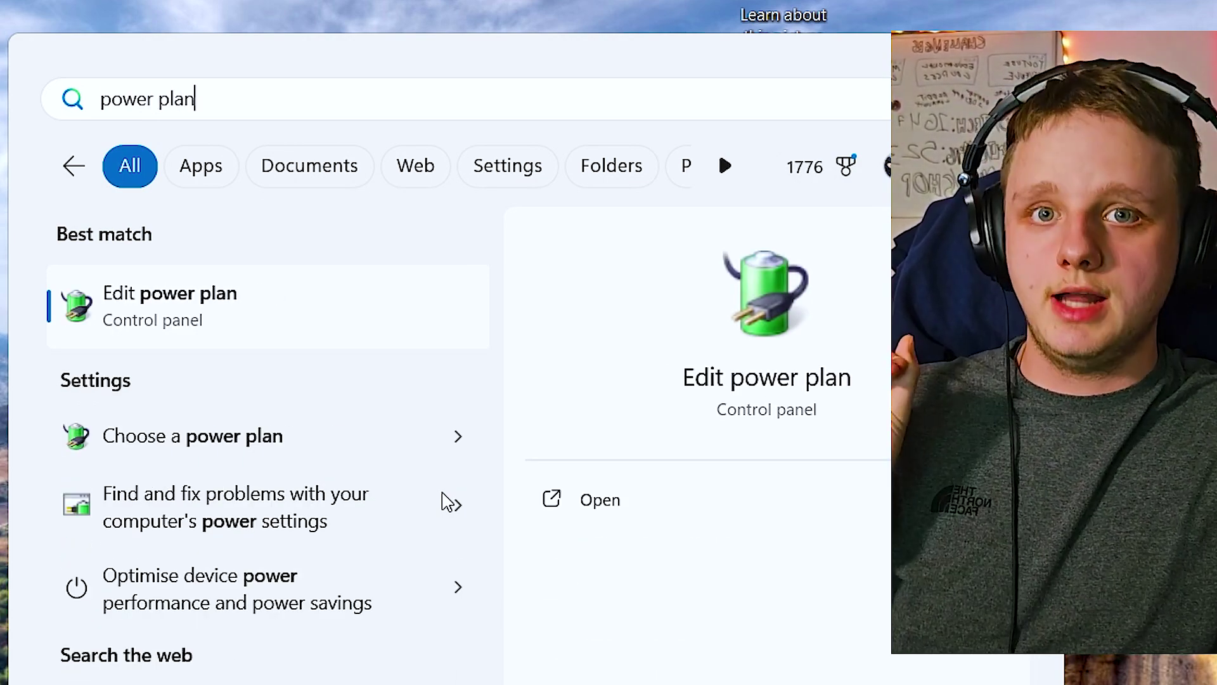
key(Return)
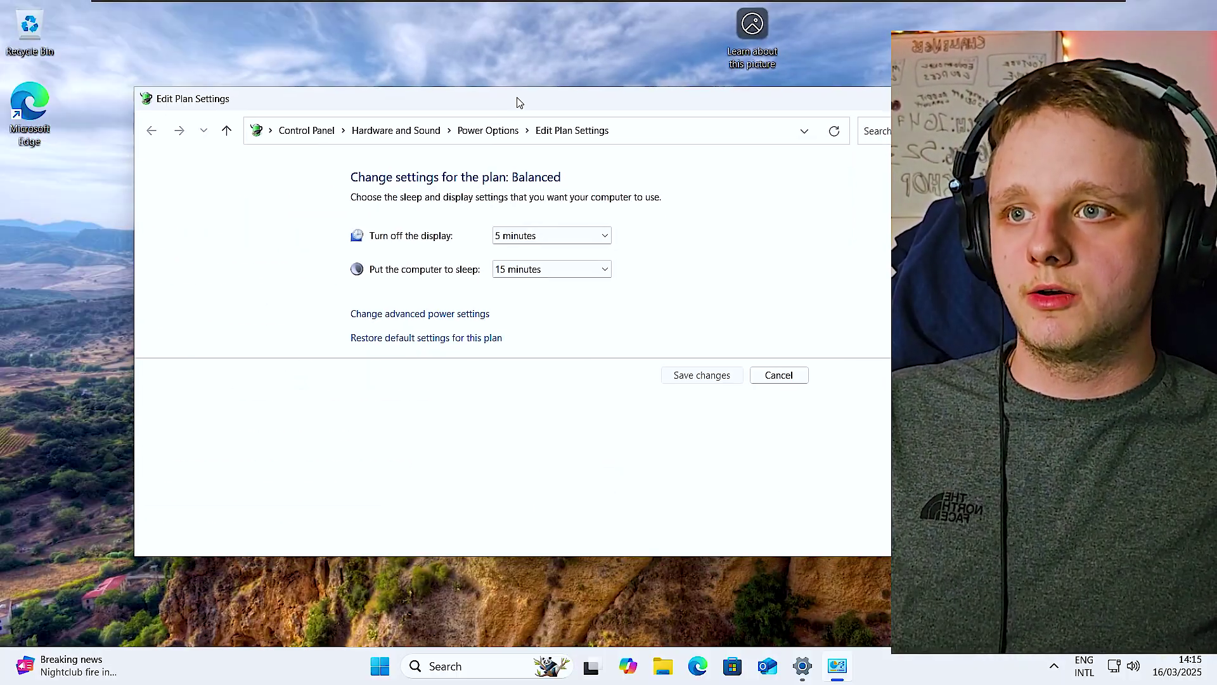
drag(436, 115, 299, 115)
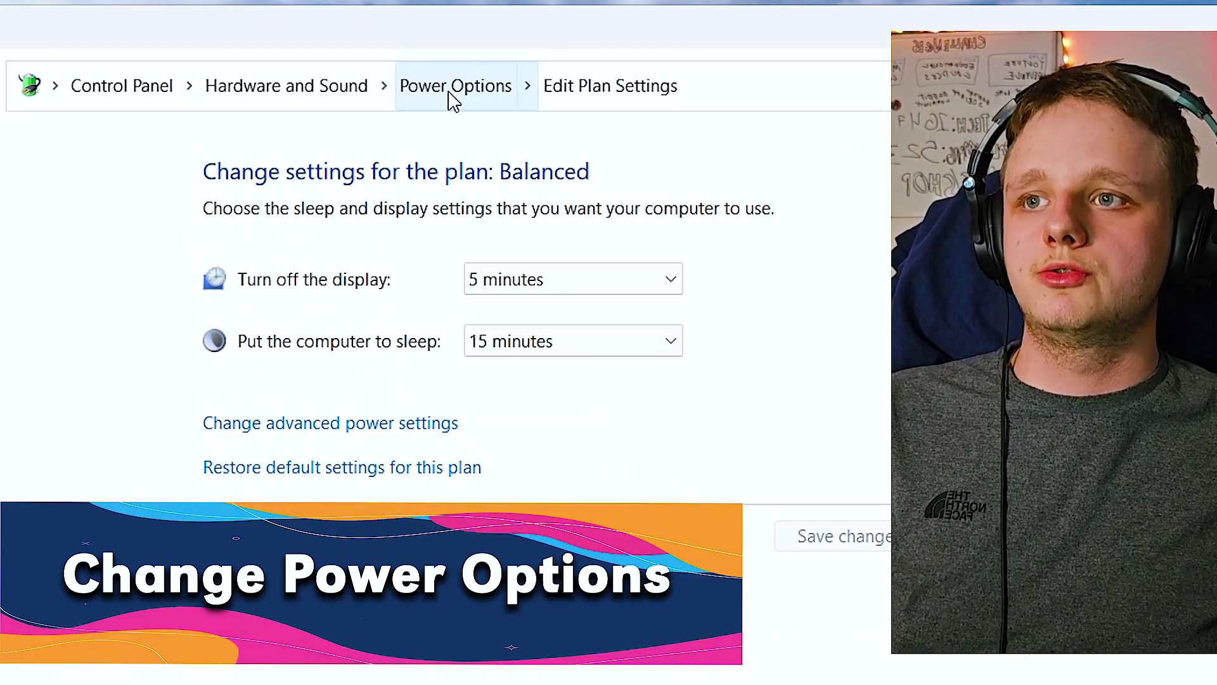
click(454, 95)
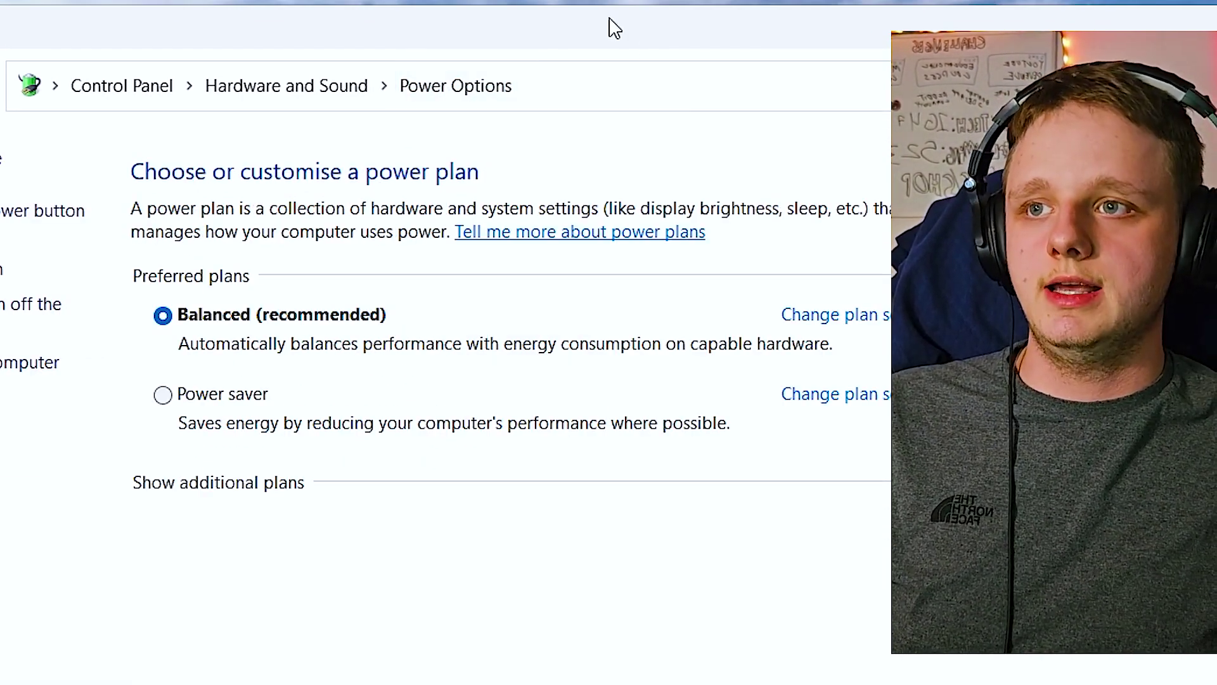
click(309, 482)
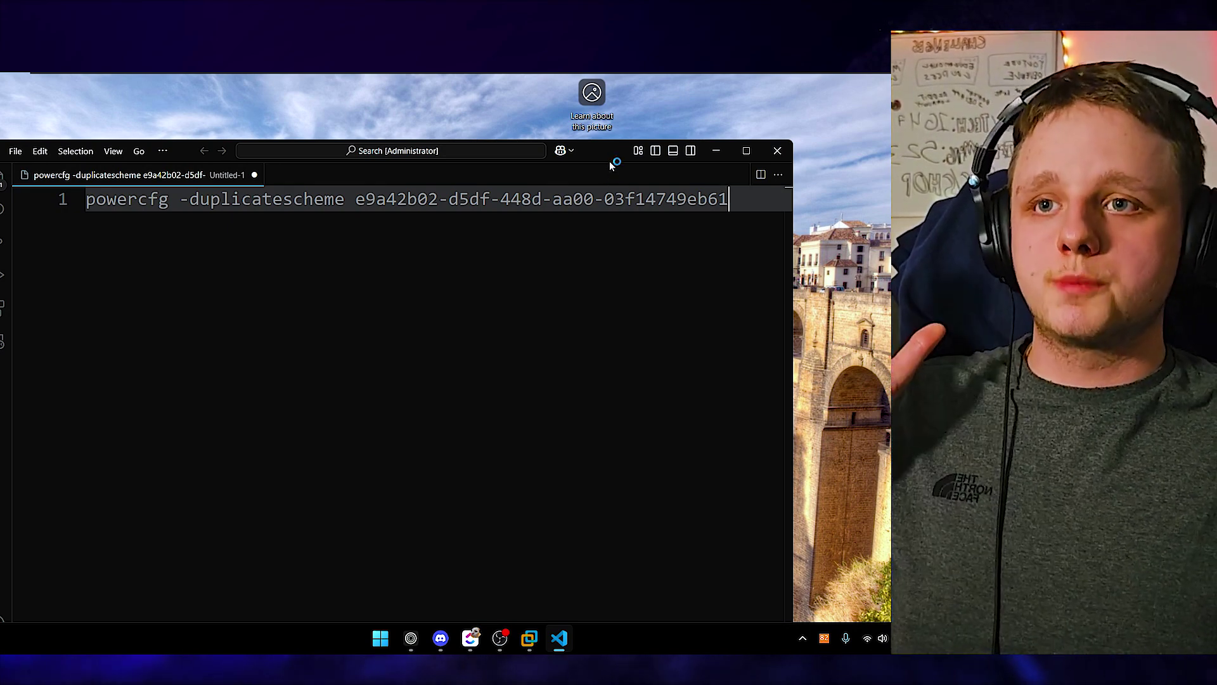
Select the powercfg command in VS Code, minimize the editor, and search Start for cmd
drag(729, 199, 82, 209)
drag(595, 150, 592, 134)
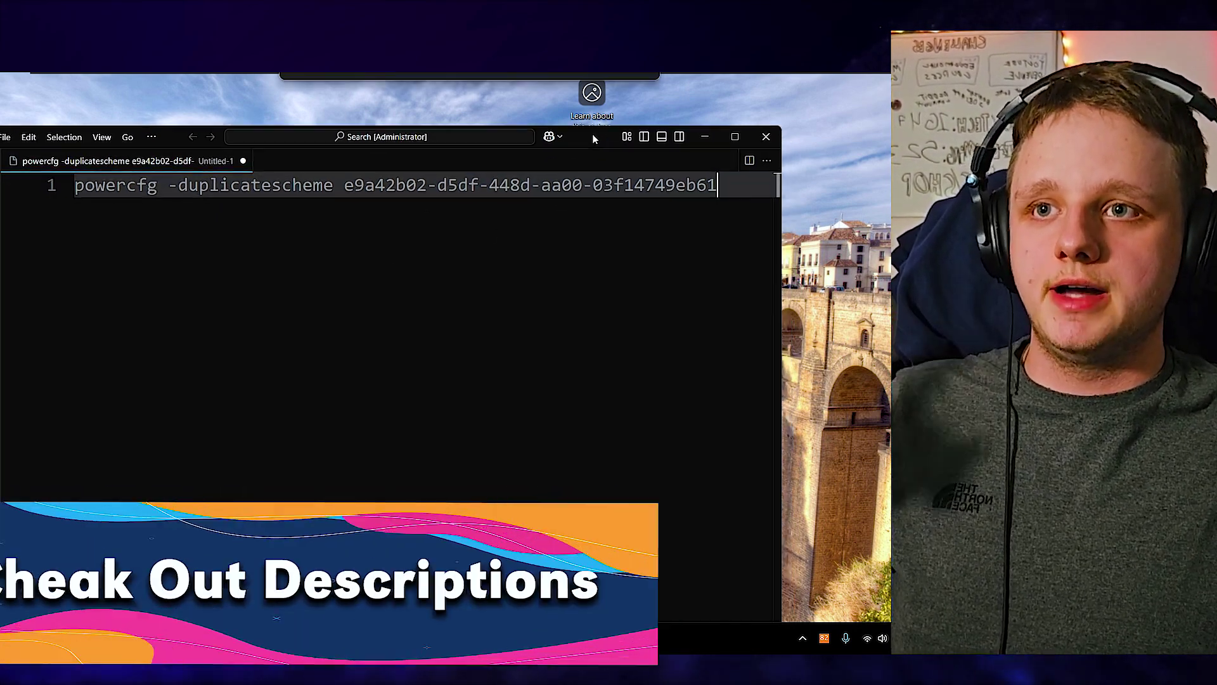
click(712, 136)
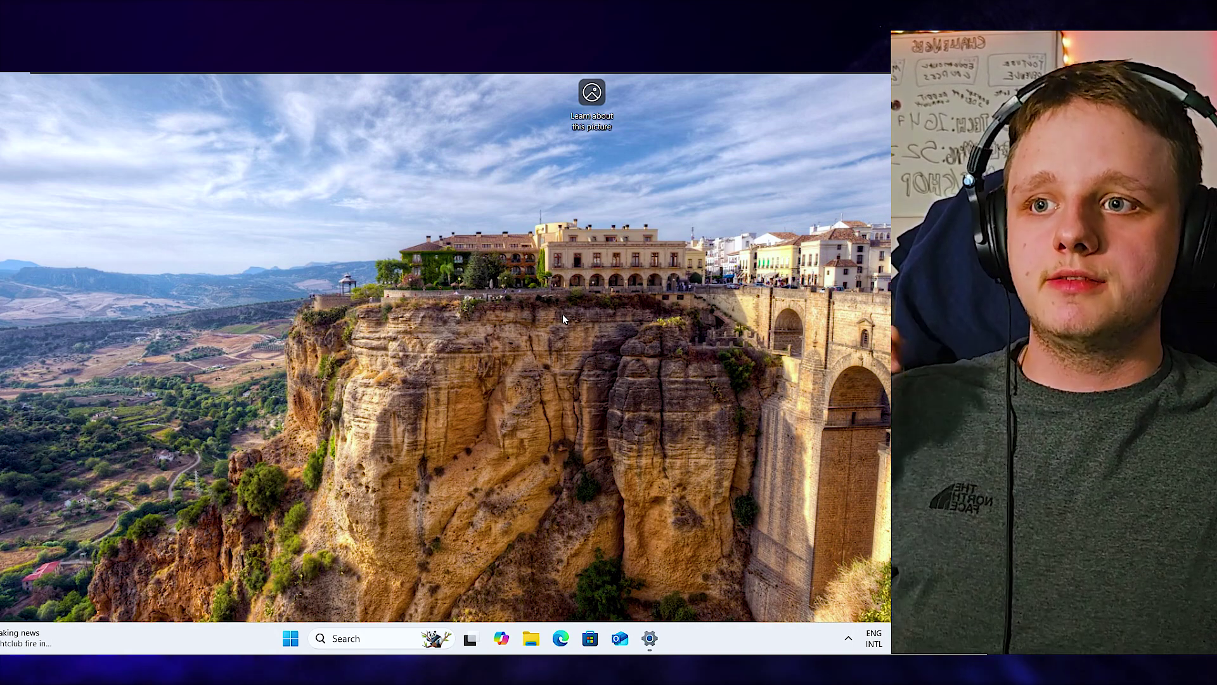
key(super)
text(cmd)
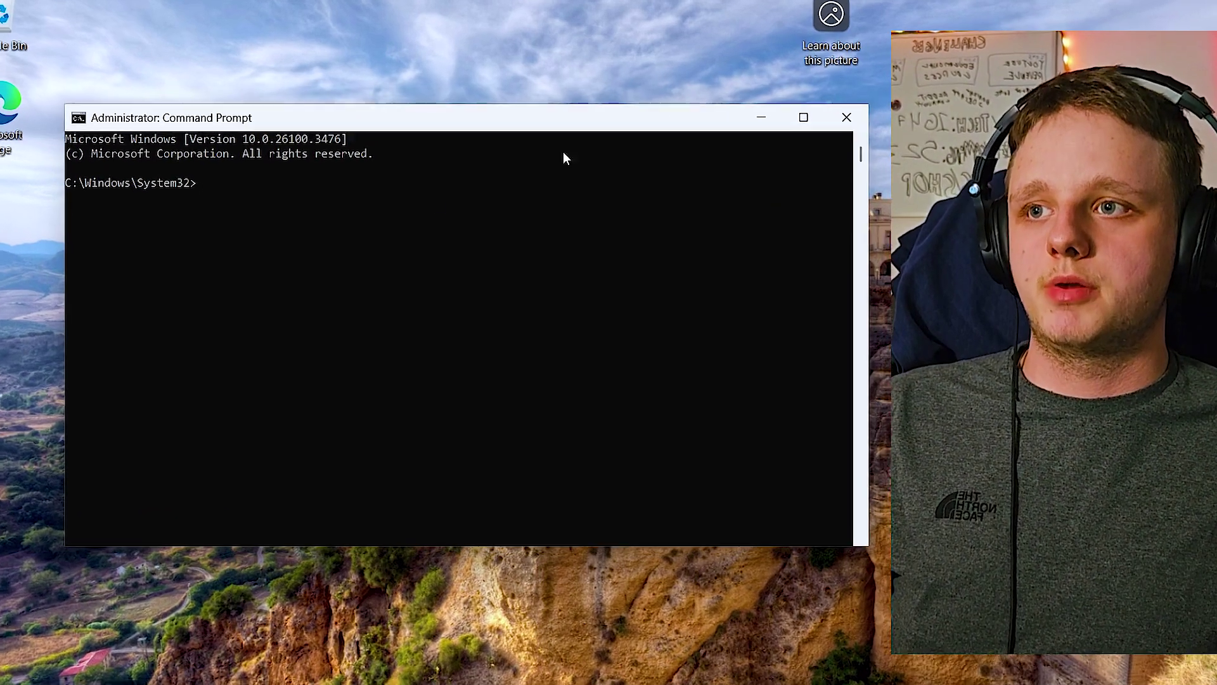
Run powercfg -duplicatescheme e9a42b02-d5df-448d-aa00-03f14749eb61 and select the resulting Ultimate Performance GUID line
click(334, 195)
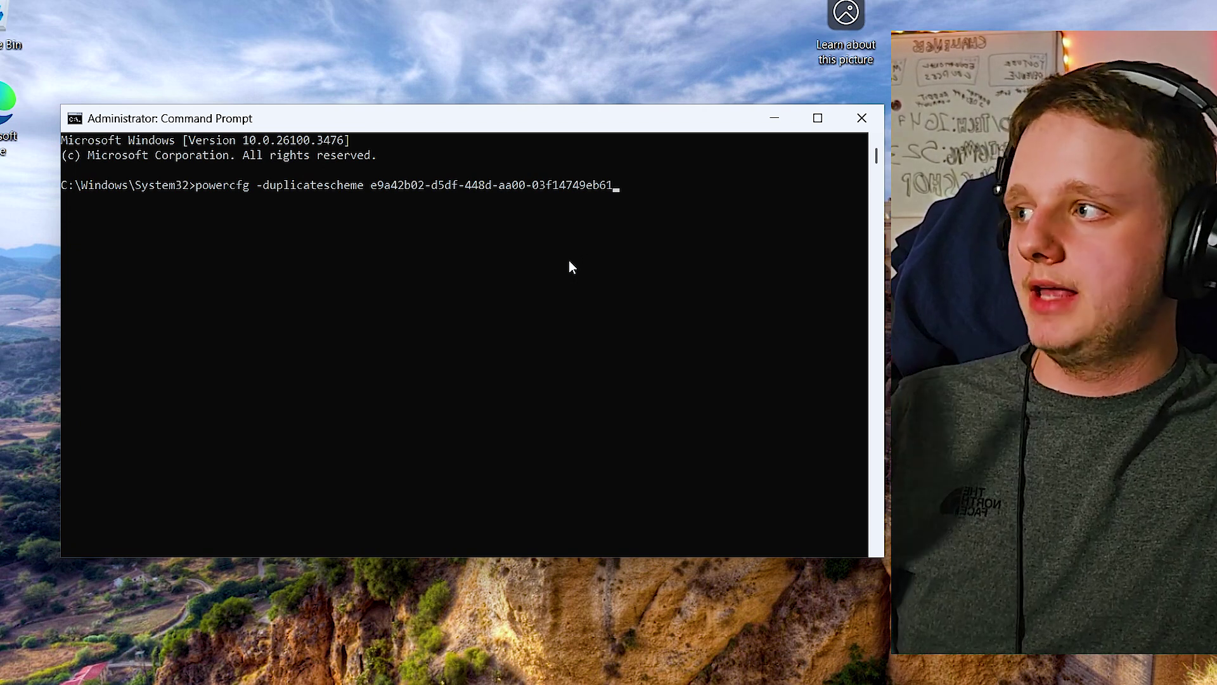
scroll(472, 345, up, 3)
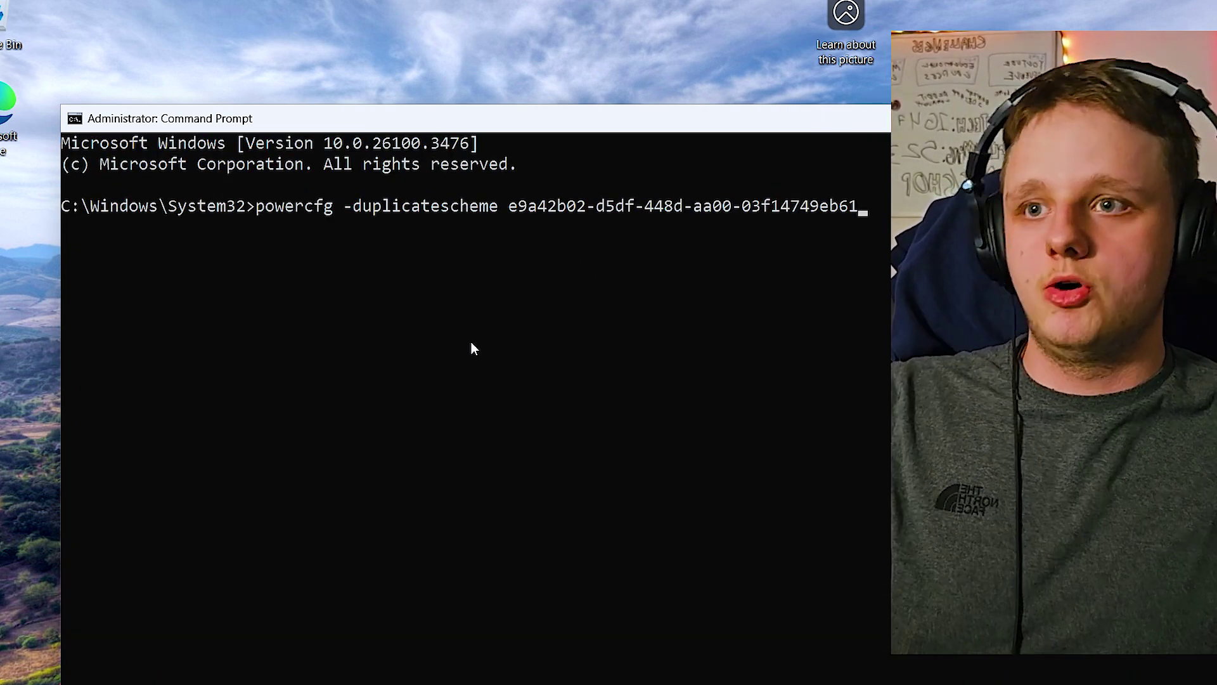
key(Return)
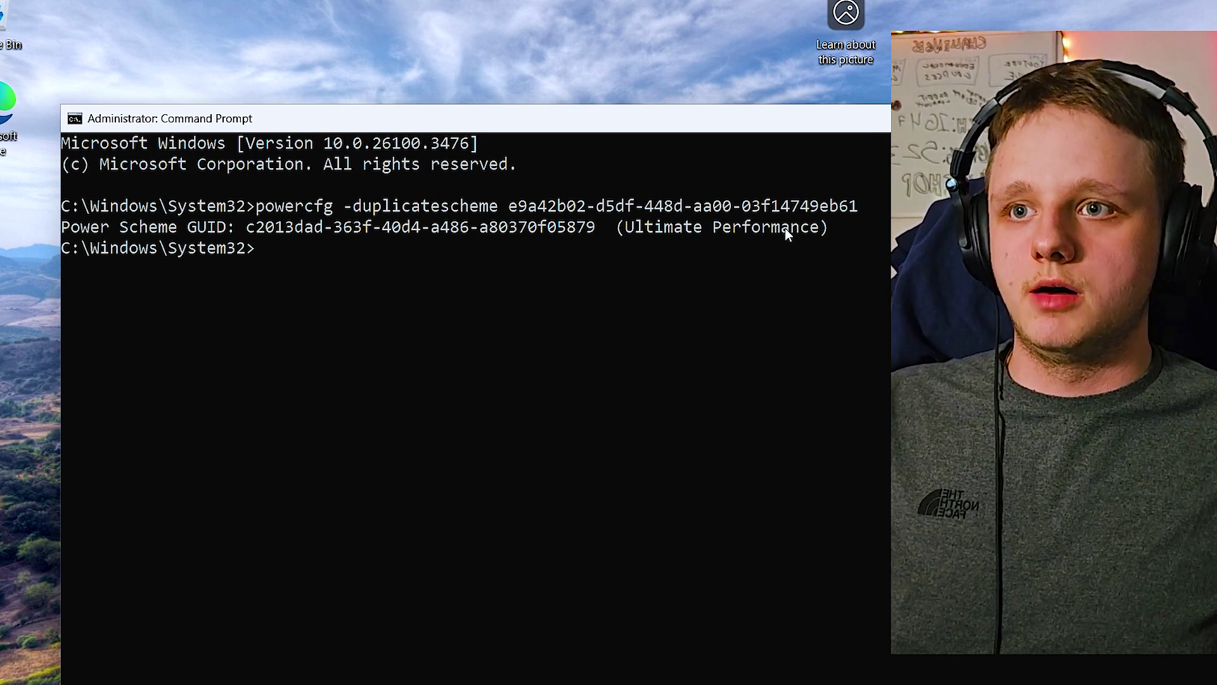
drag(787, 229, 621, 231)
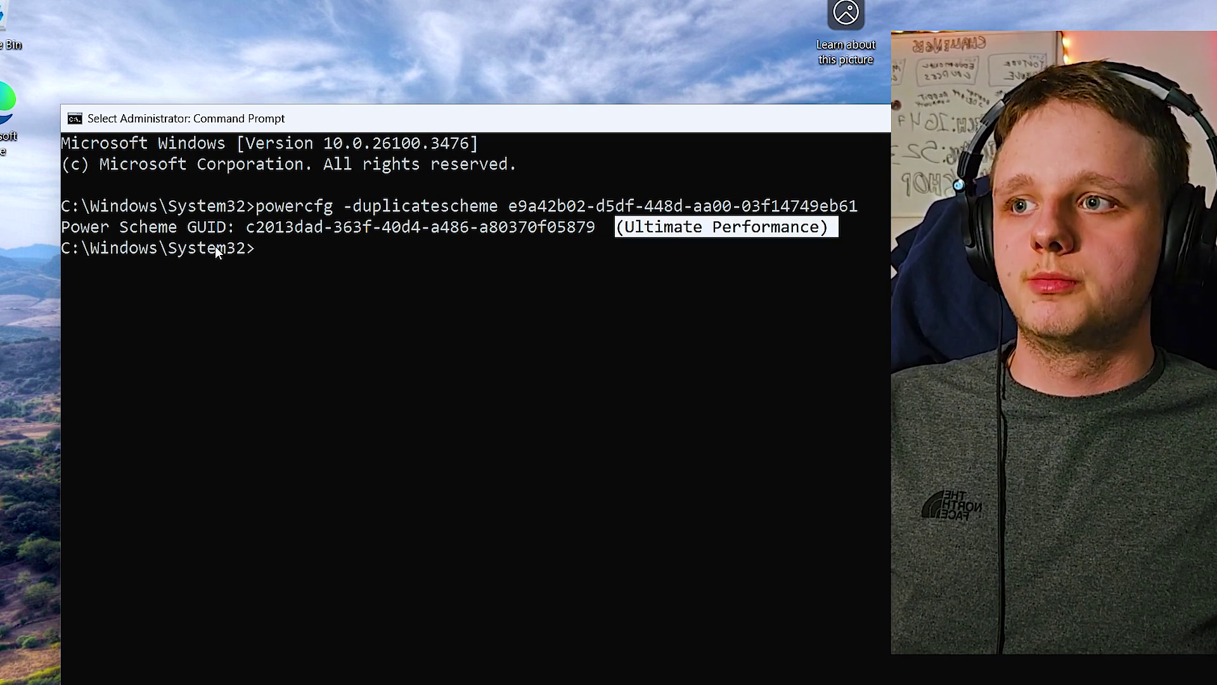
drag(62, 230, 207, 230)
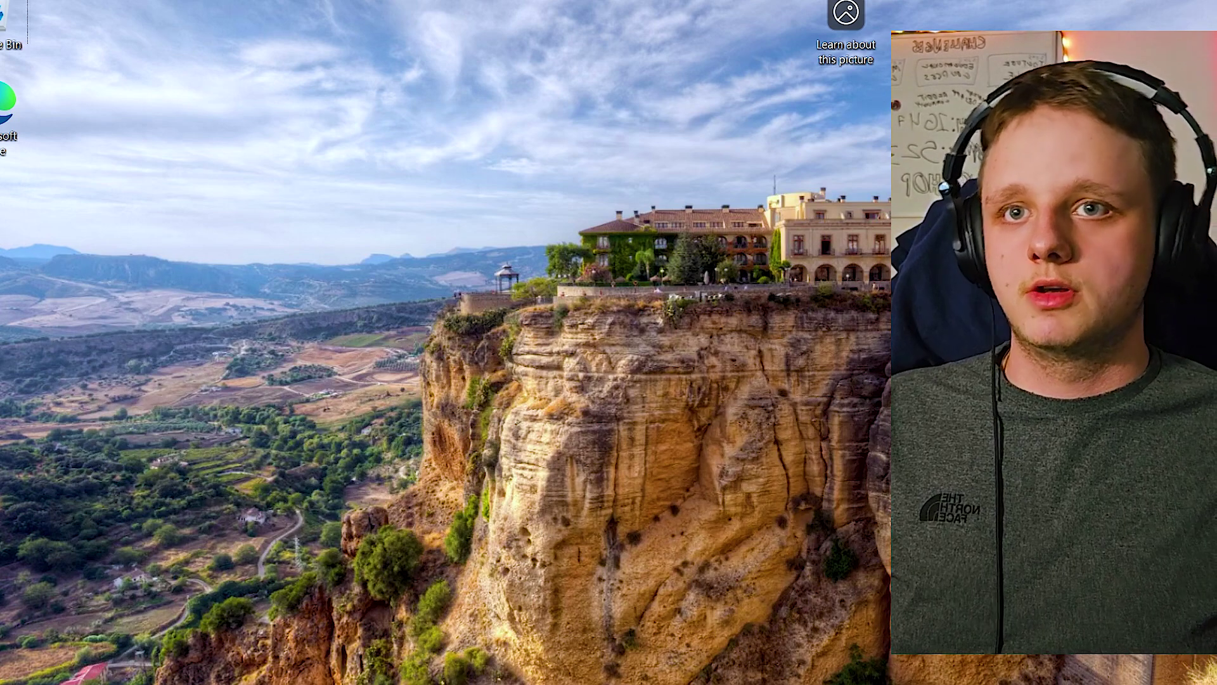
Search 'power plan' and open the Power Options list of plans
key(super)
text(power plan)
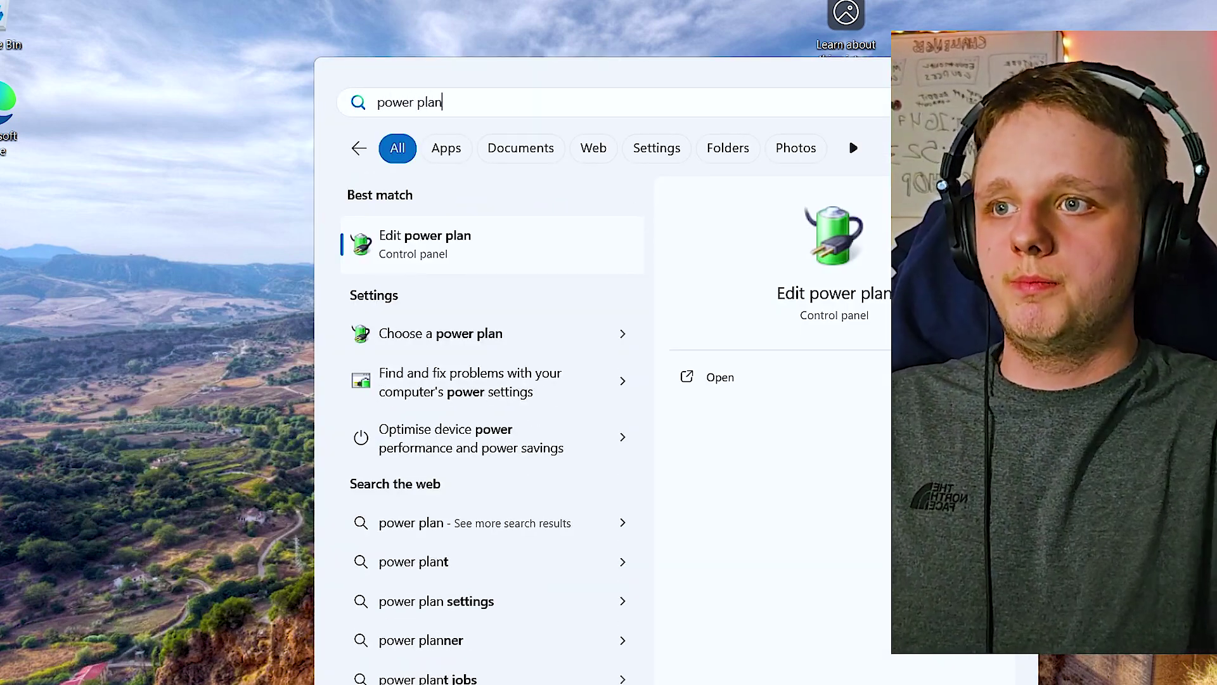
key(Return)
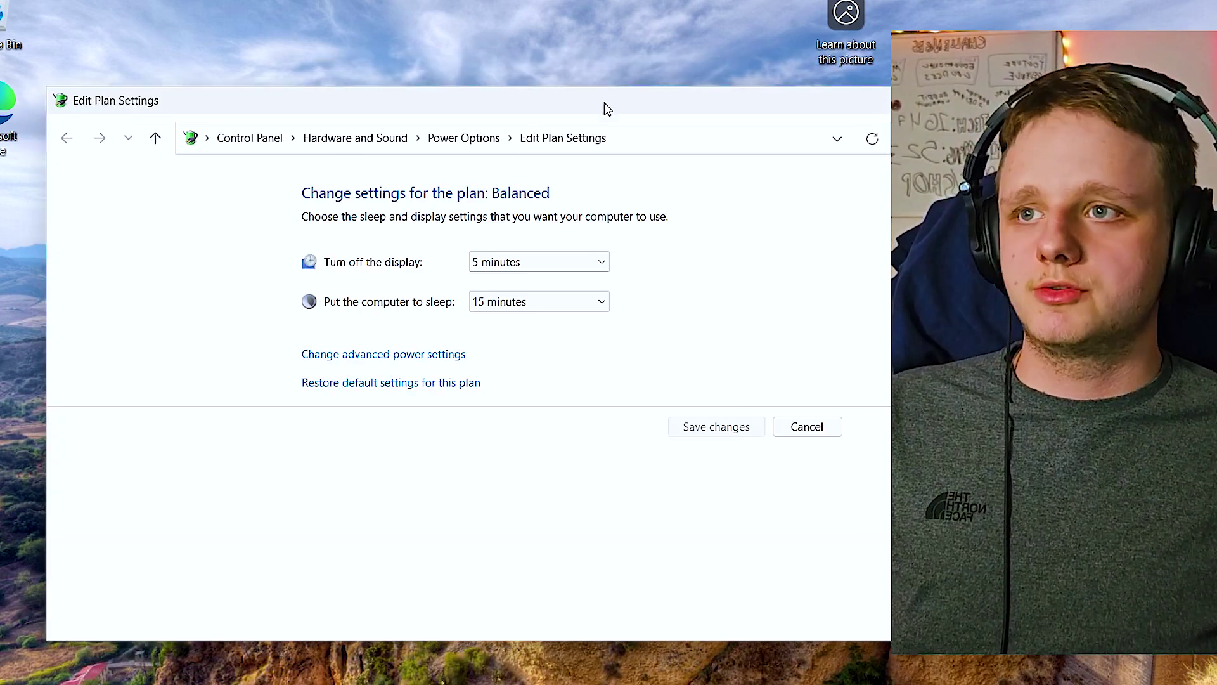
click(467, 143)
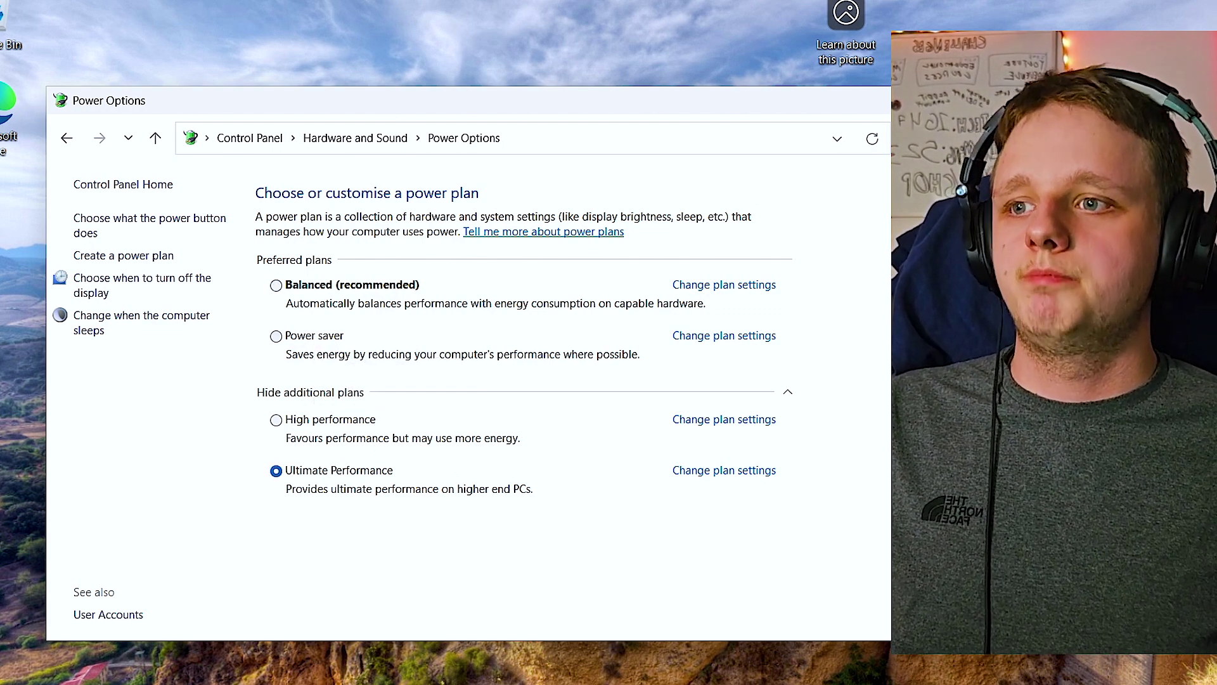
key(super+d)
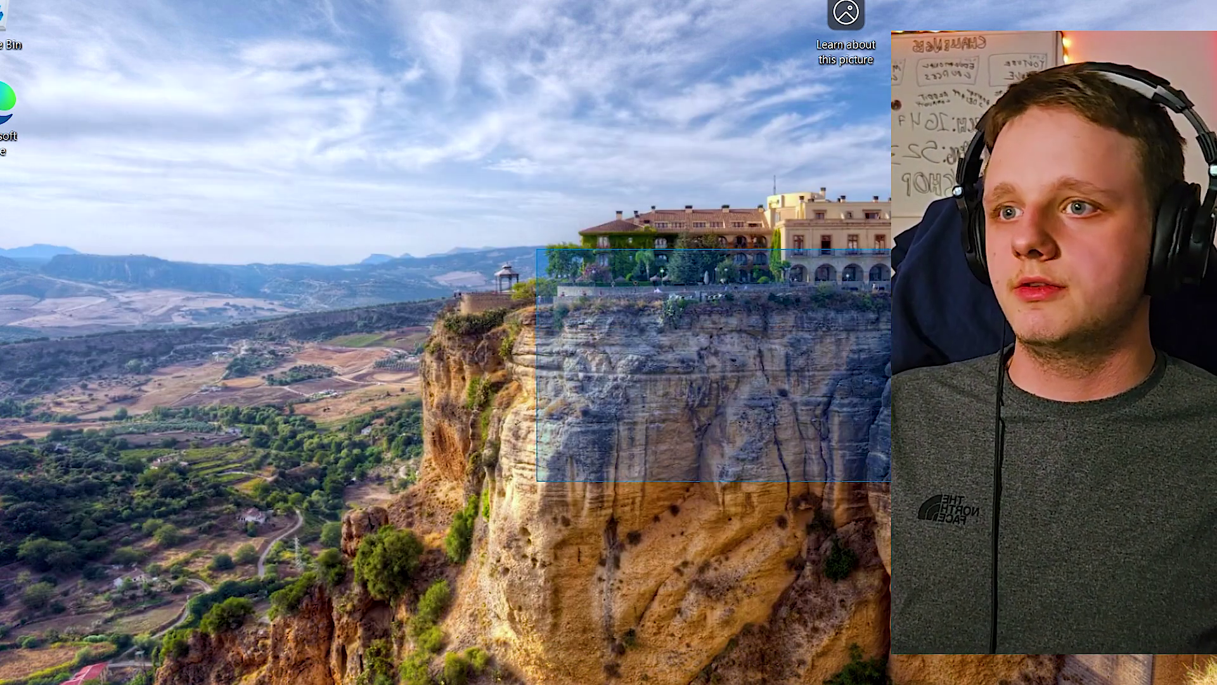
drag(537, 249, 560, 373)
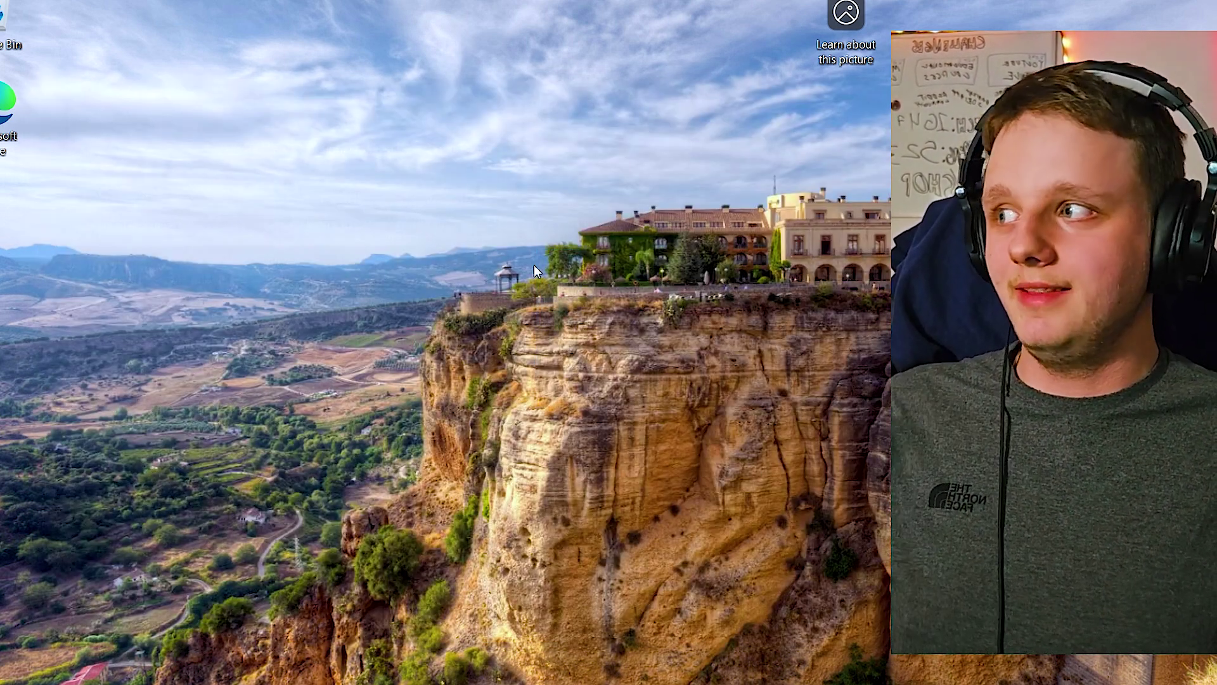
drag(301, 164, 774, 435)
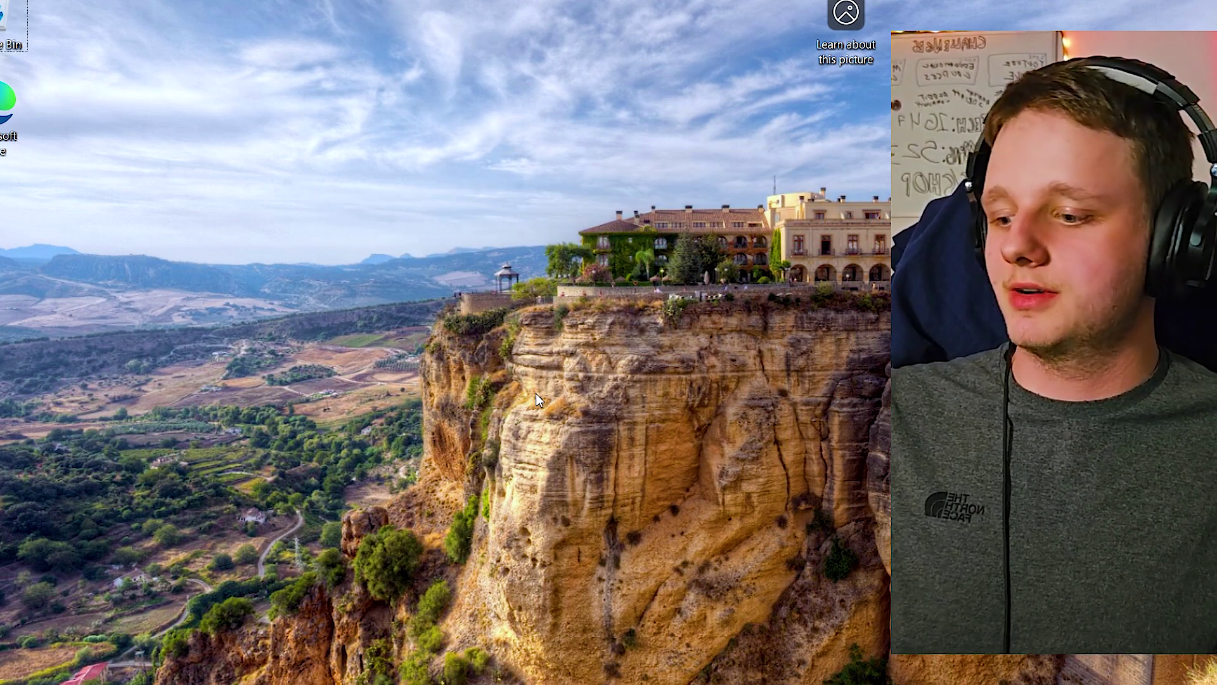
key(ctrl+shift+Escape)
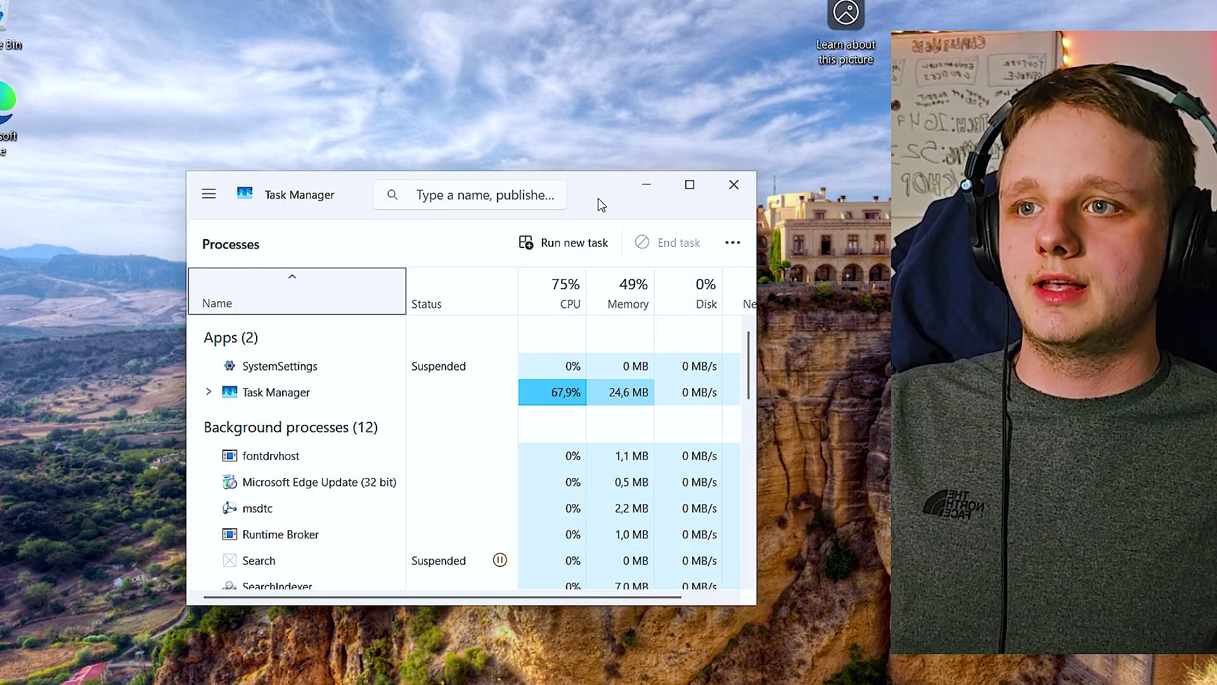
drag(601, 201, 590, 152)
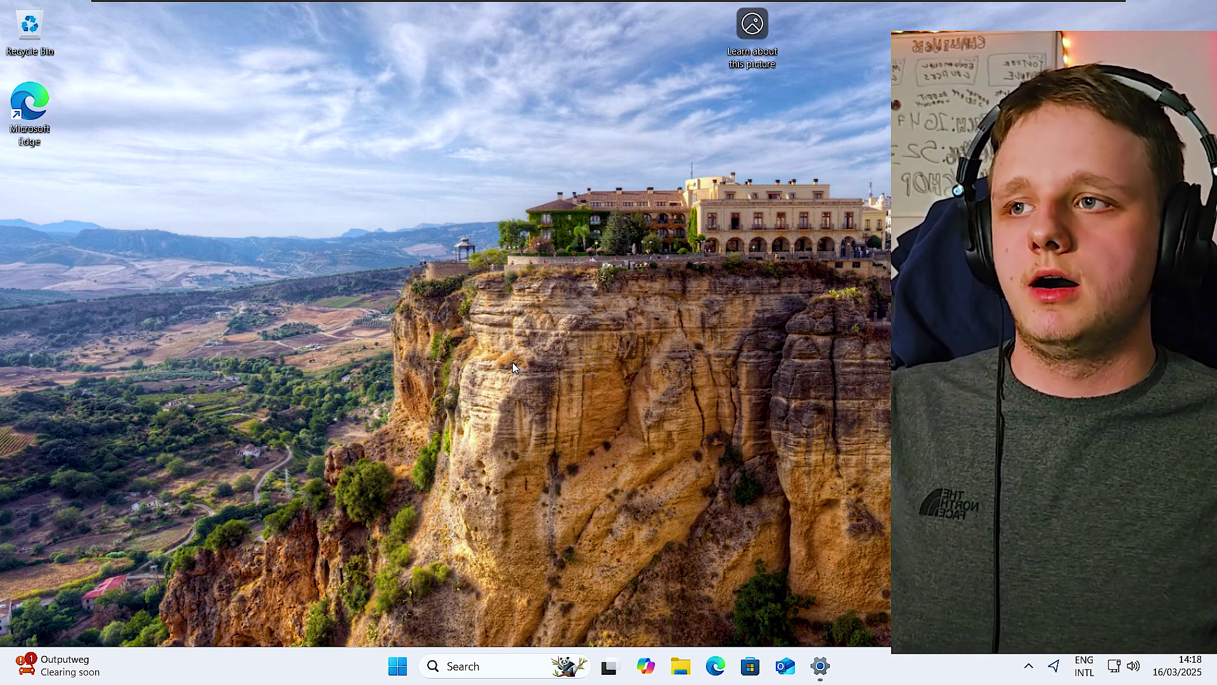
Search 'animatio', close Settings, reopen it with Win+I and snap it to the top-right quarter
key(super)
text(animatio)
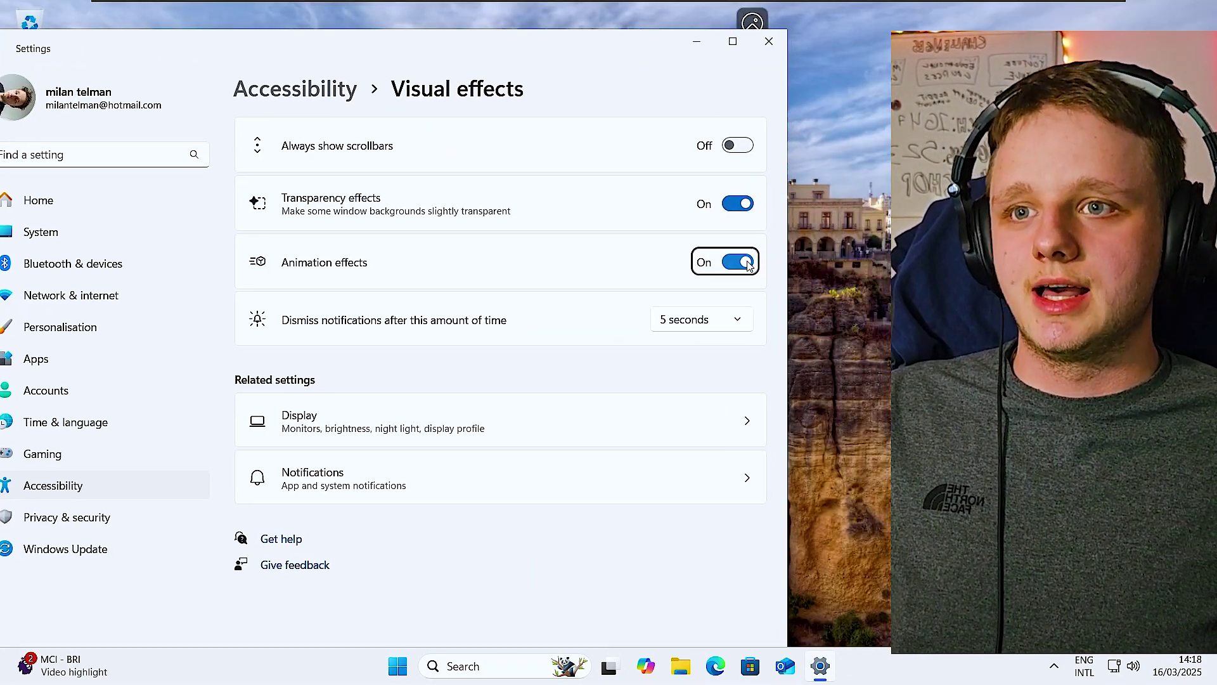
click(769, 42)
key(super+i)
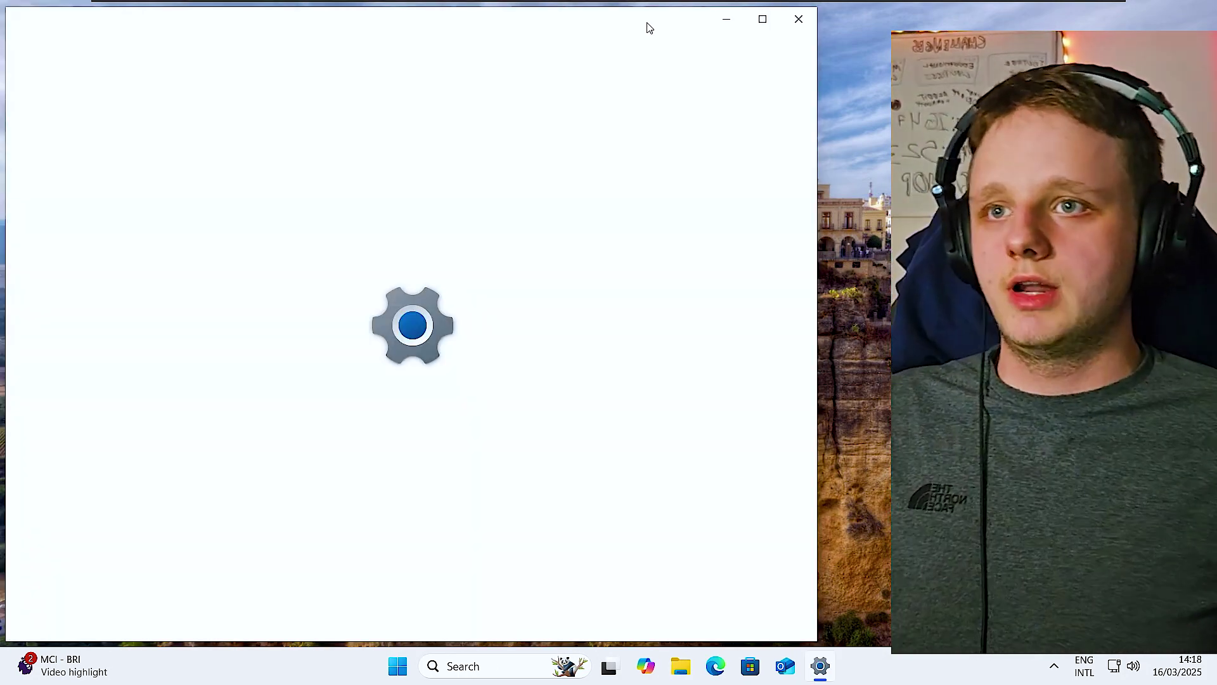
drag(647, 27, 745, 36)
drag(663, 38, 310, 83)
Close the Settings window and search Start for 'animation' to find Animation effects
click(511, 67)
click(830, 659)
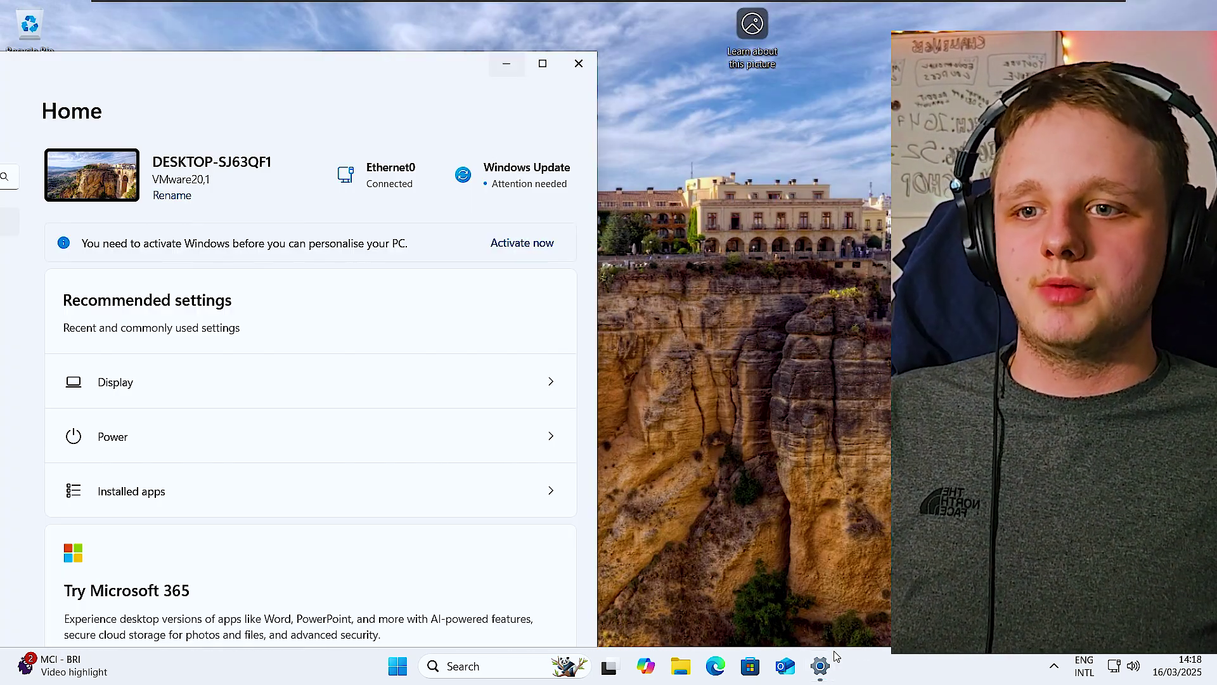
drag(424, 64, 582, 56)
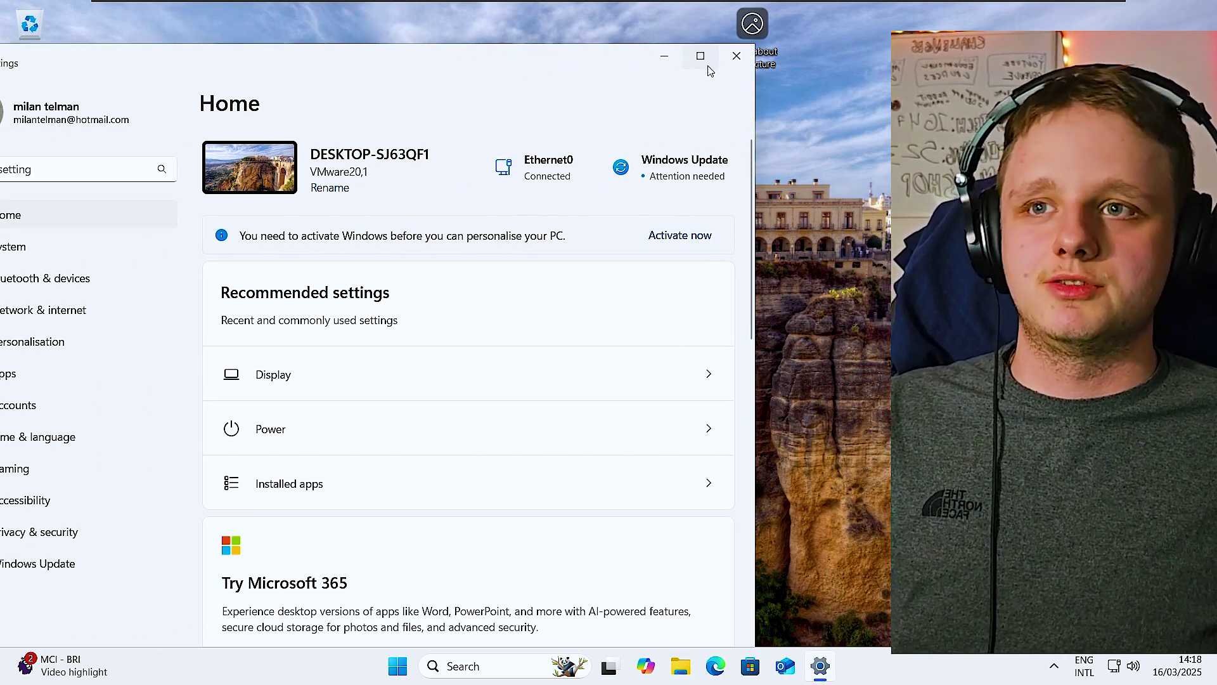
click(736, 56)
key(super)
text(animation)
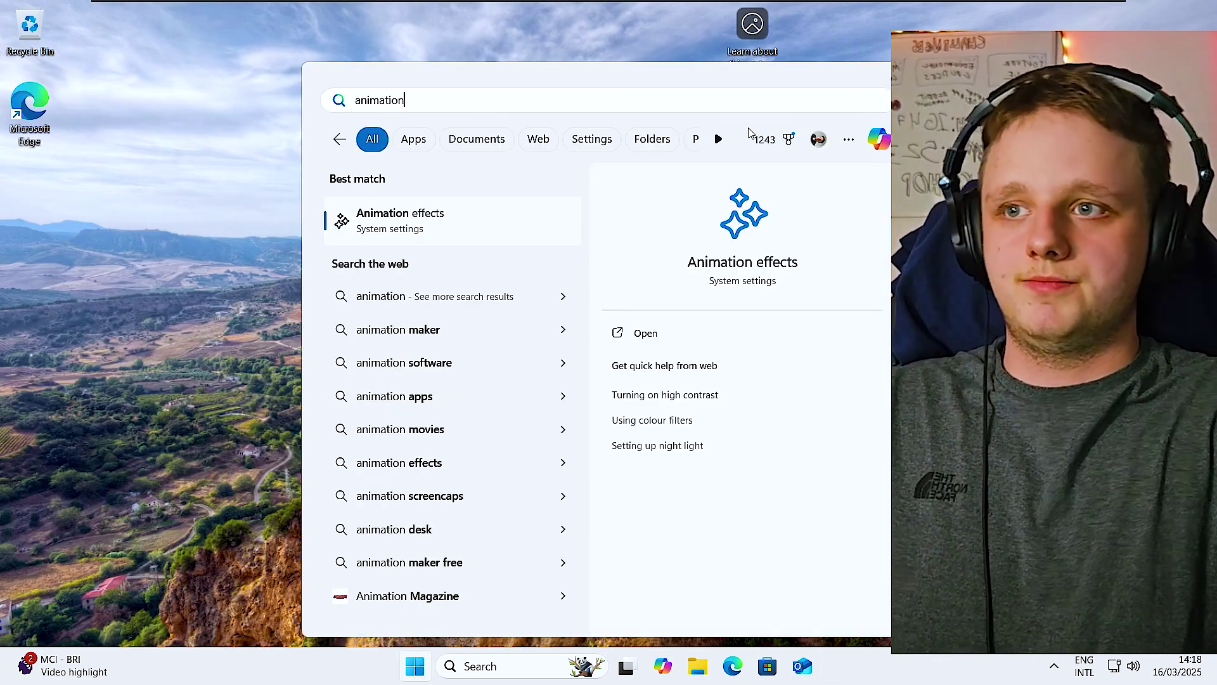